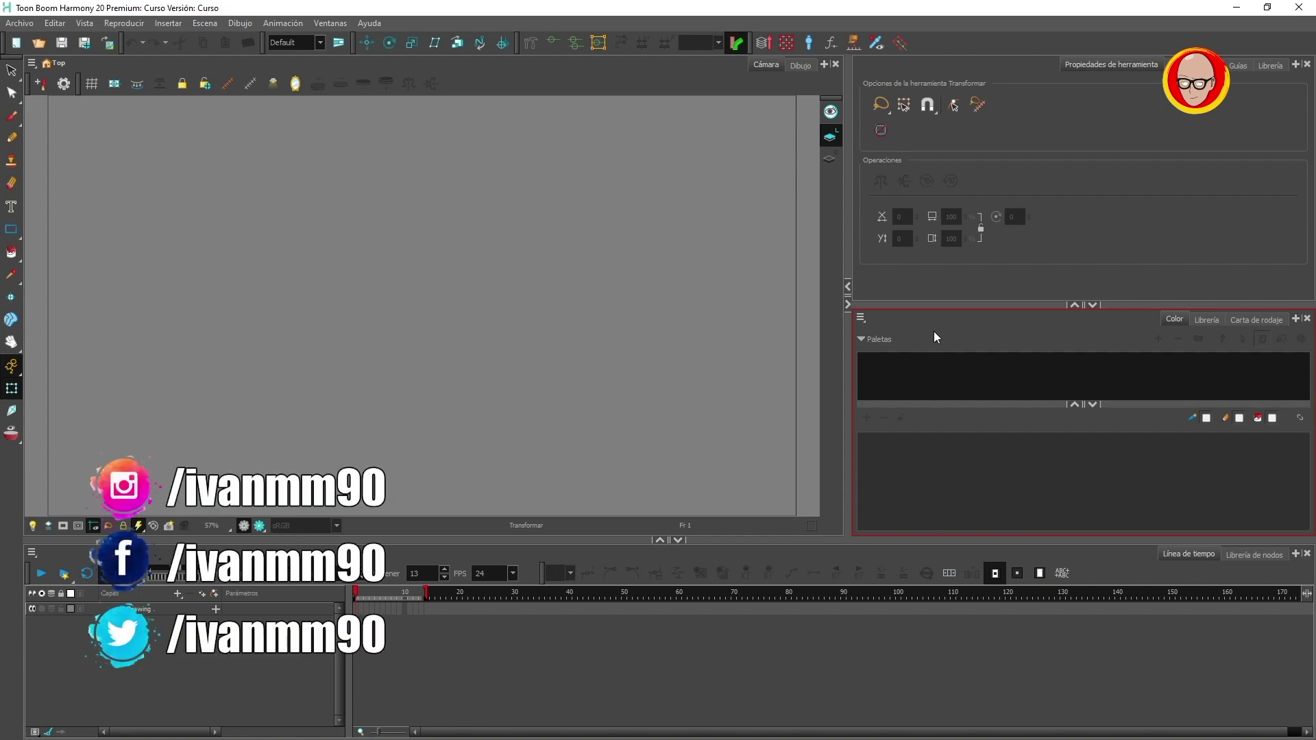
Add a new drawing layer named Fondo, with vector line and color art.
{"action": "left_click", "coordinate": [159, 612]}
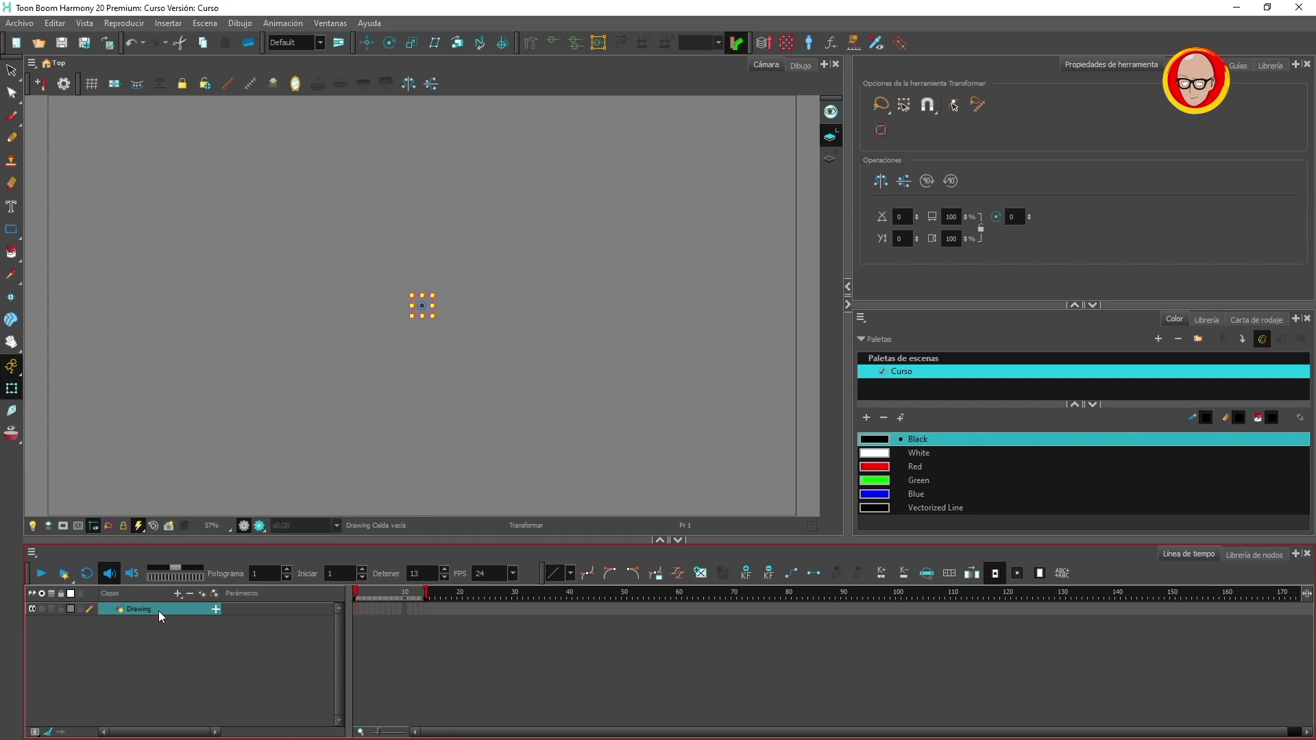
{"action": "left_click", "coordinate": [181, 660]}
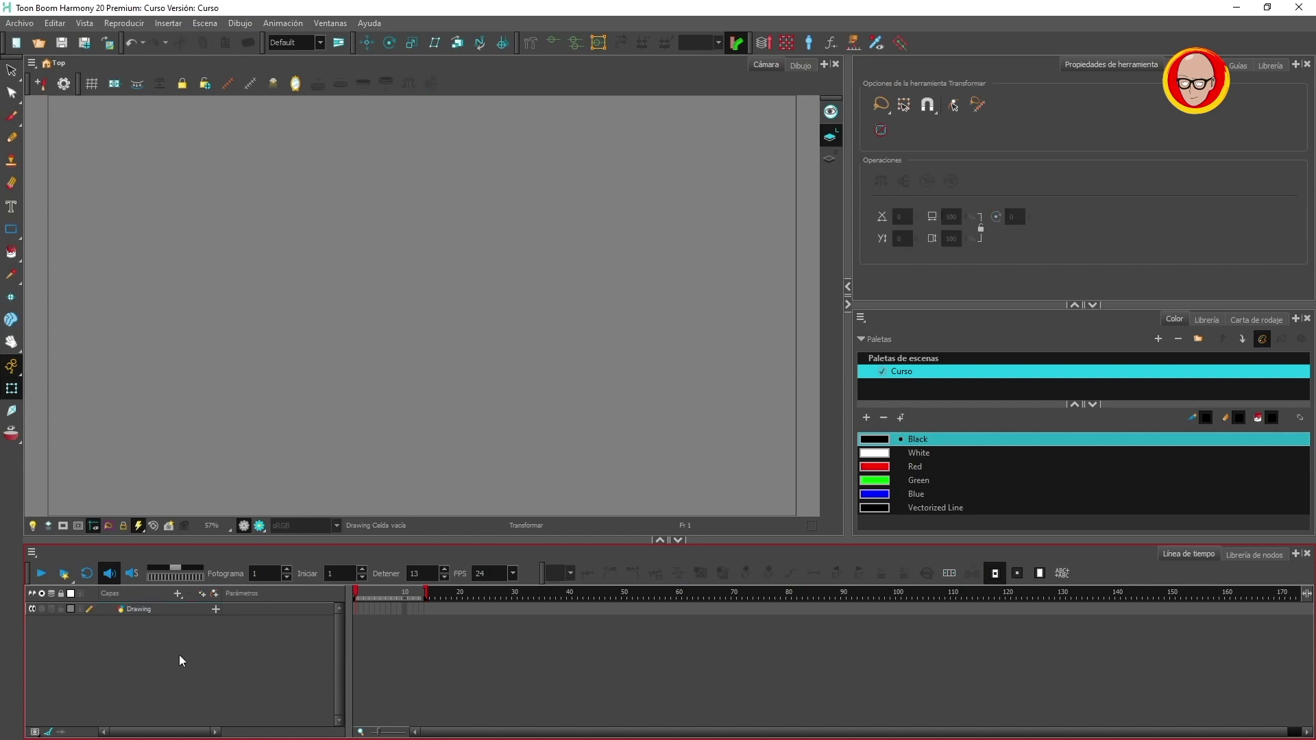
{"action": "left_click", "coordinate": [178, 595]}
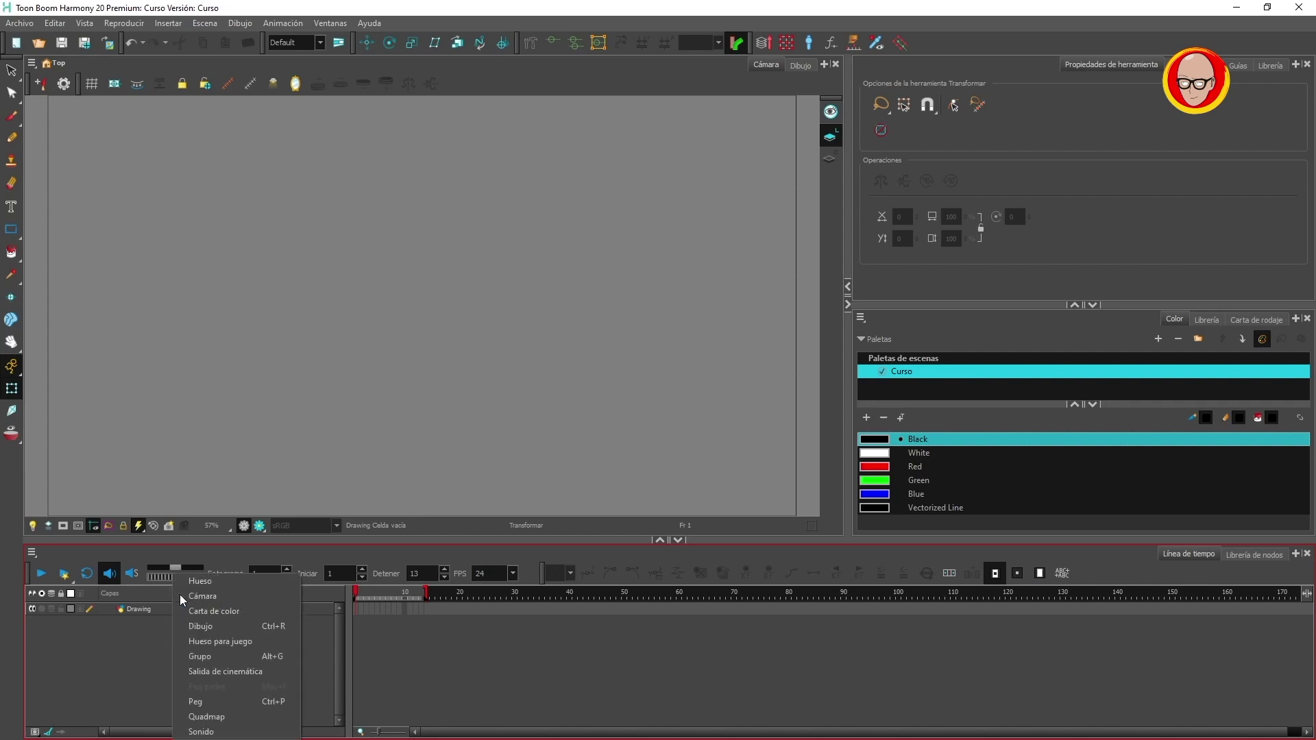
{"action": "left_click", "coordinate": [216, 626]}
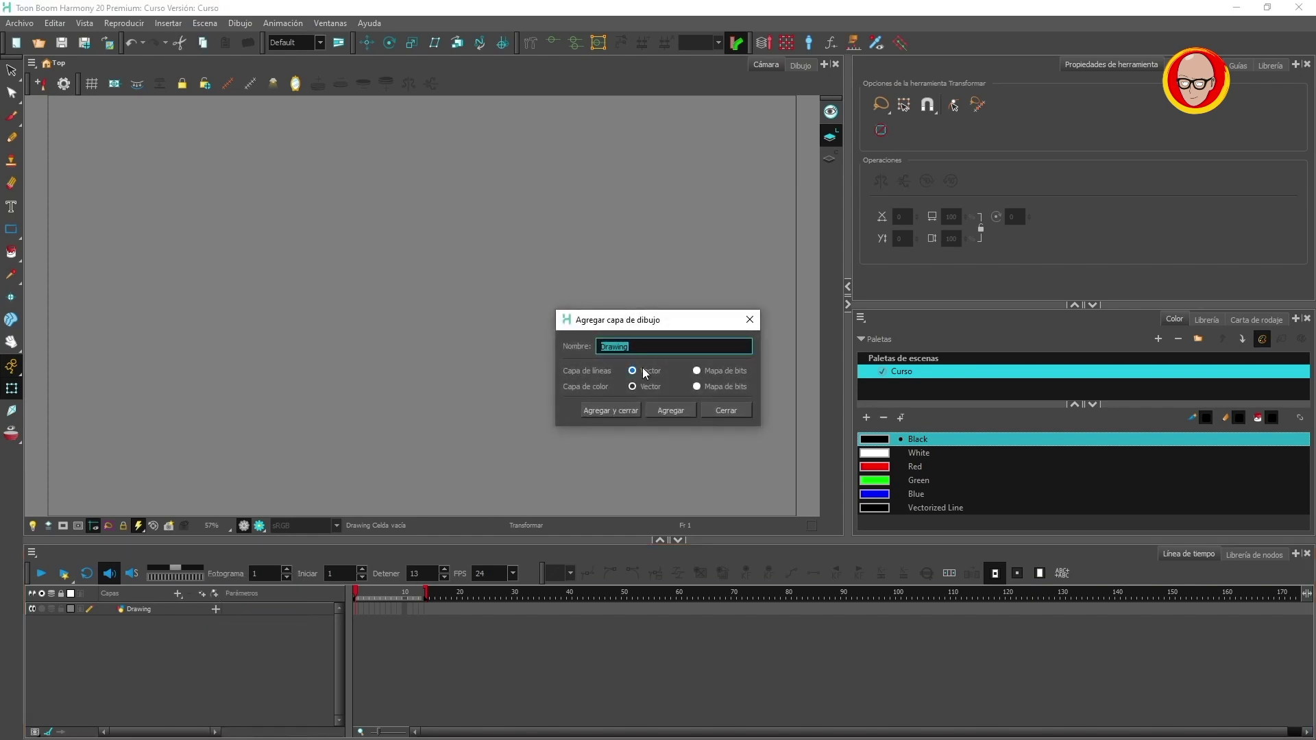
{"action": "type", "text": "Fondo"}
{"action": "left_click", "coordinate": [625, 412]}
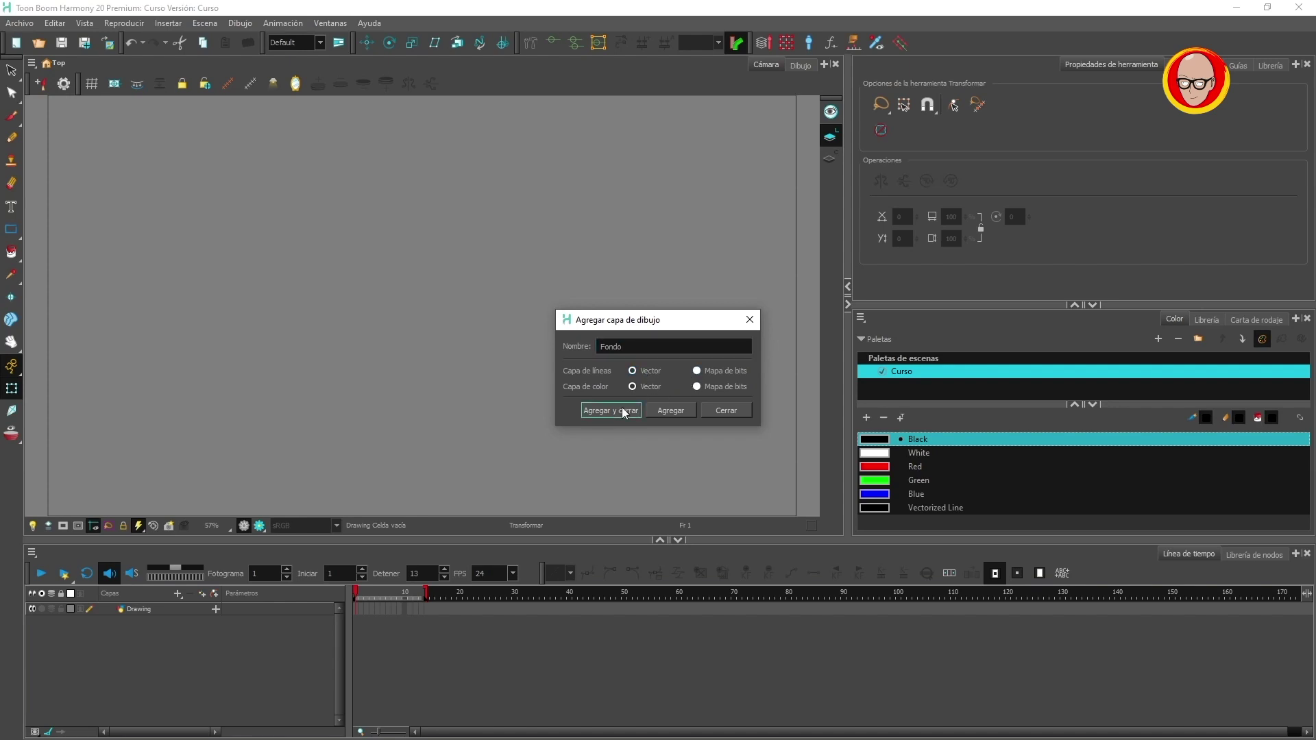
{"action": "left_click", "coordinate": [230, 665]}
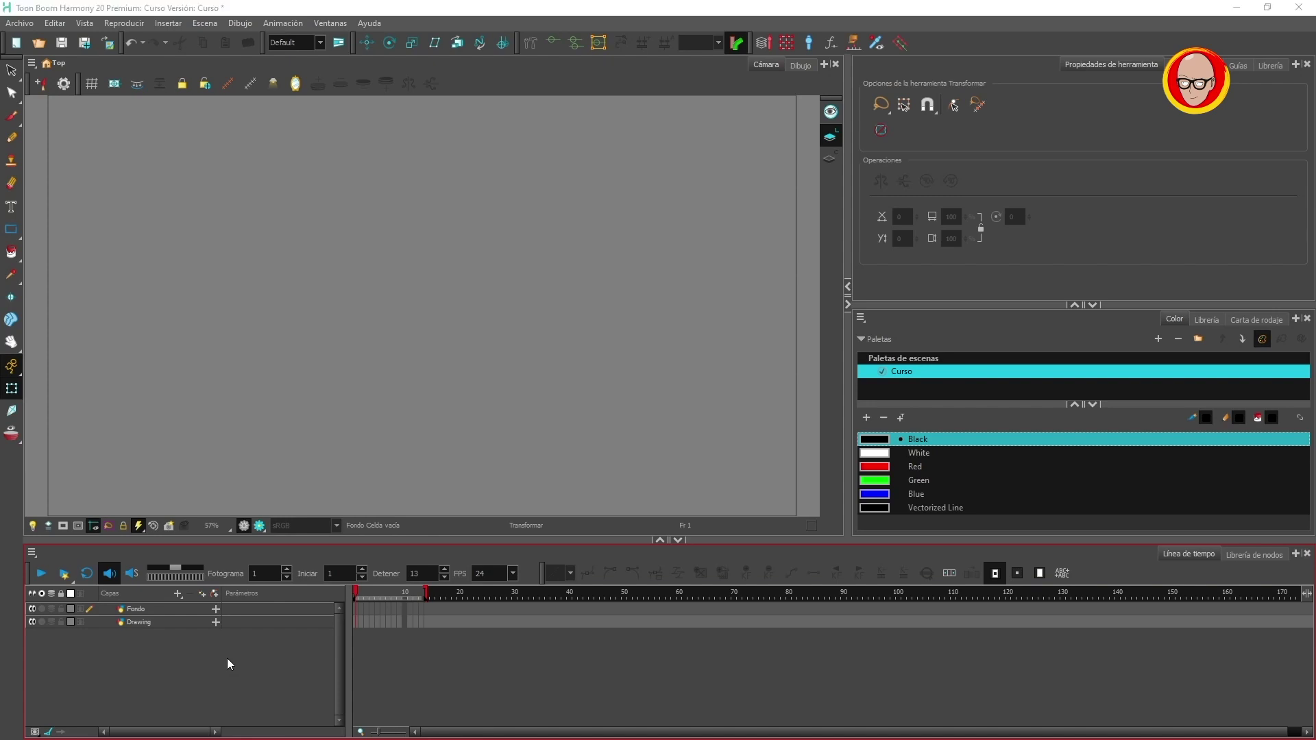
{"action": "key", "text": "ctrl+r"}
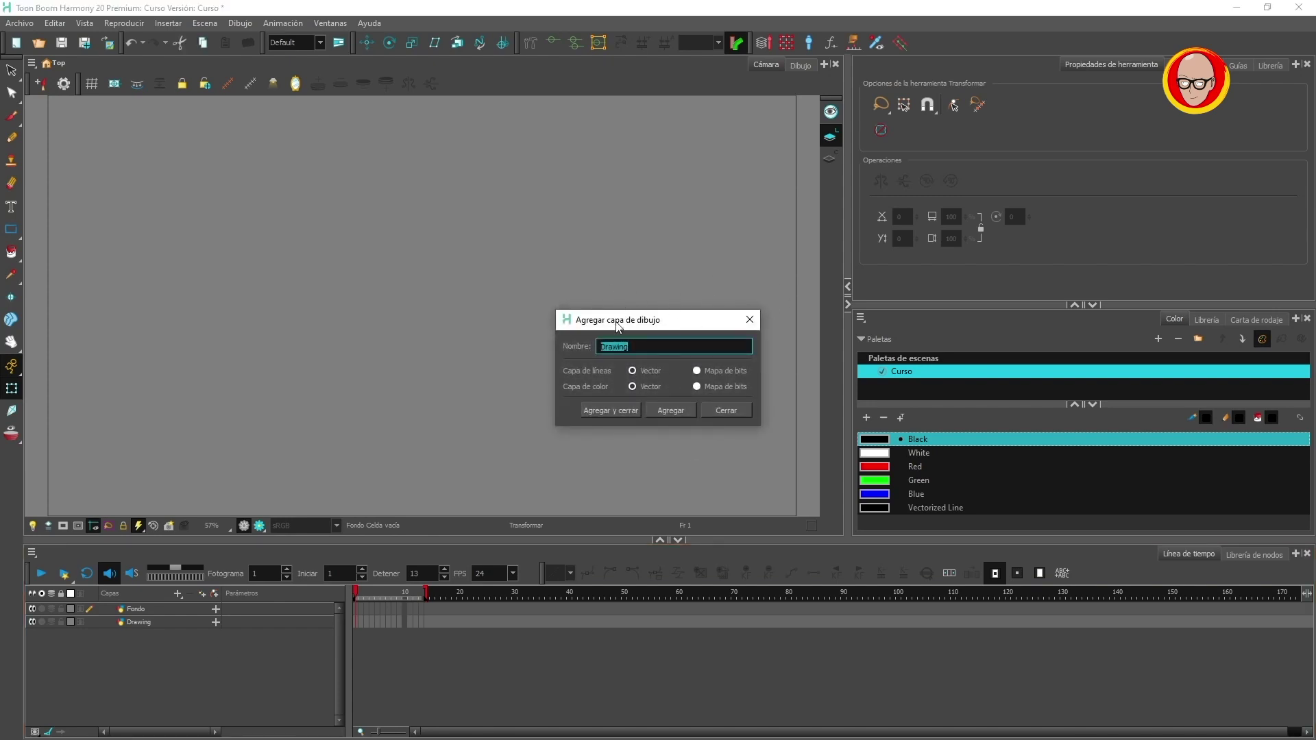
{"action": "key", "text": "Return"}
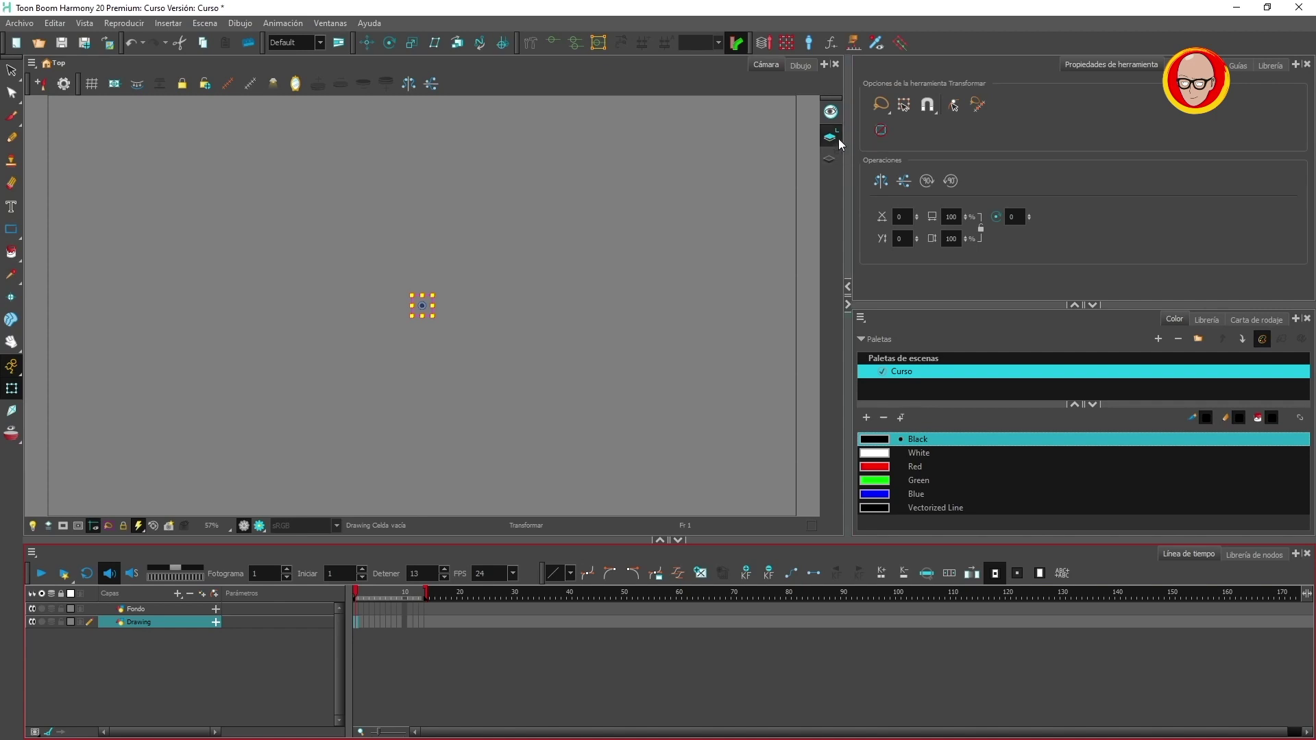
Draw a black circle outline with the Ellipse tool on the line art of the Drawing layer.
{"action": "left_click", "coordinate": [830, 158]}
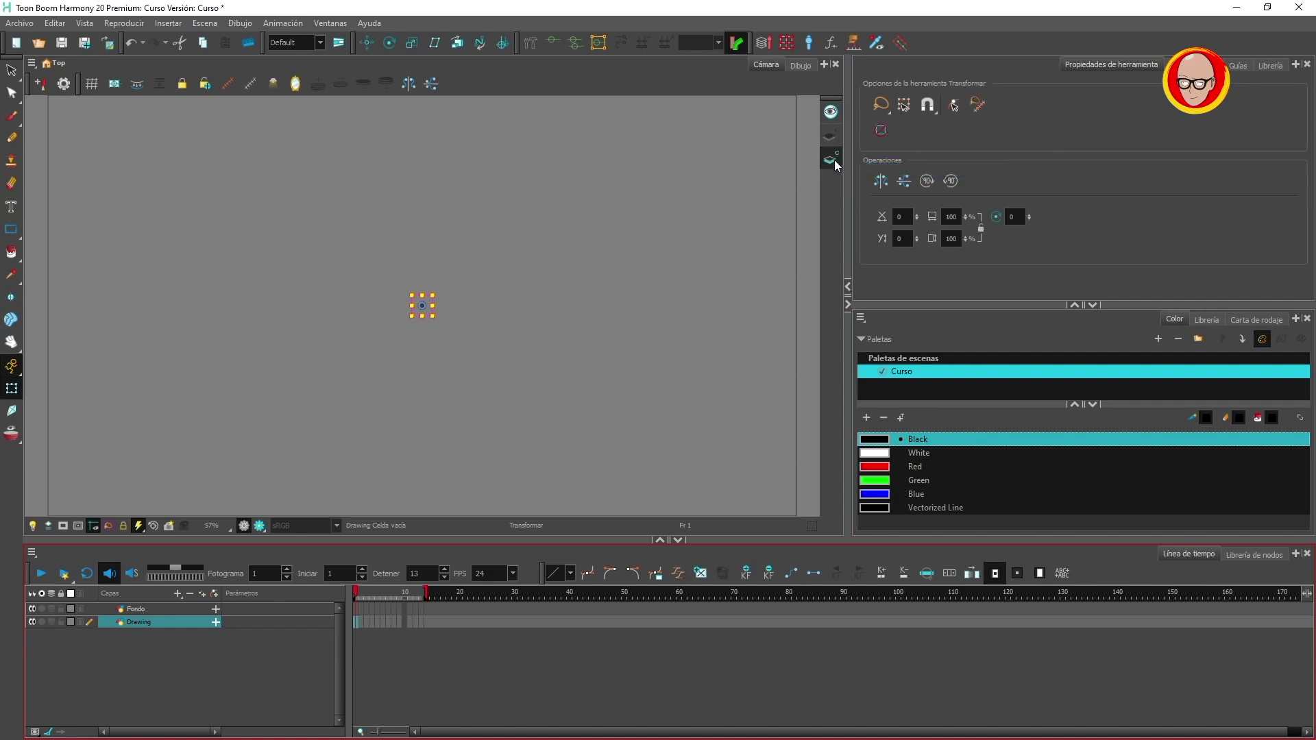
{"action": "left_click", "coordinate": [830, 138]}
{"action": "left_click", "coordinate": [832, 136]}
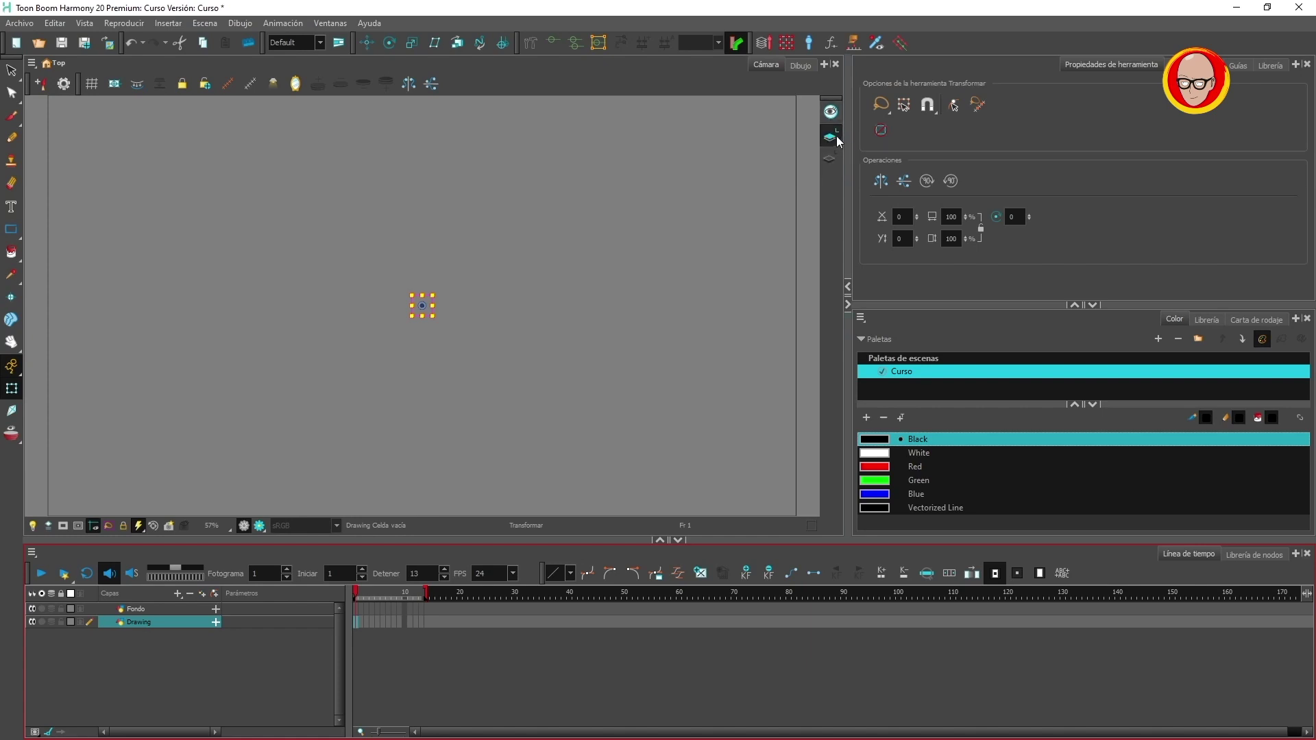
{"action": "left_click", "coordinate": [11, 229]}
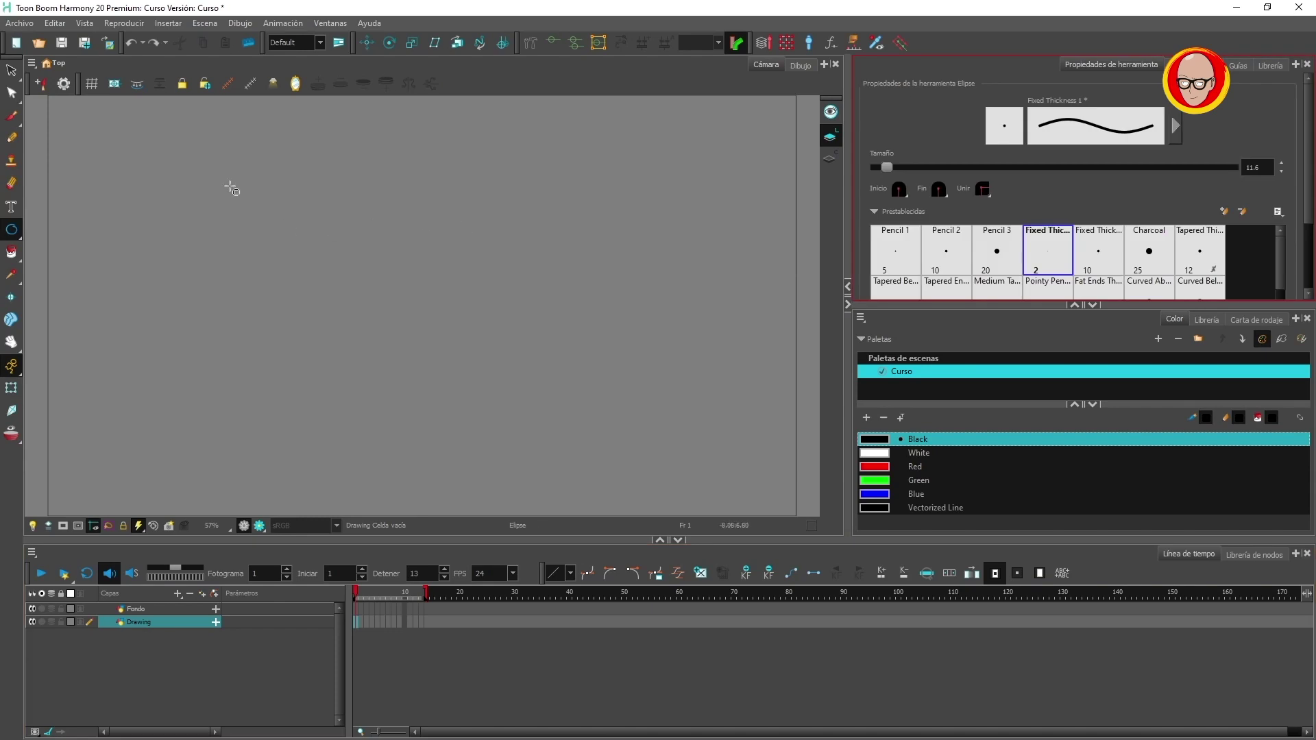
{"action": "mouse_move", "coordinate": [230, 185]}
{"action": "left_mouse_down"}
{"action": "mouse_move", "coordinate": [304, 284]}
{"action": "mouse_move", "coordinate": [425, 378]}
{"action": "left_mouse_up"}
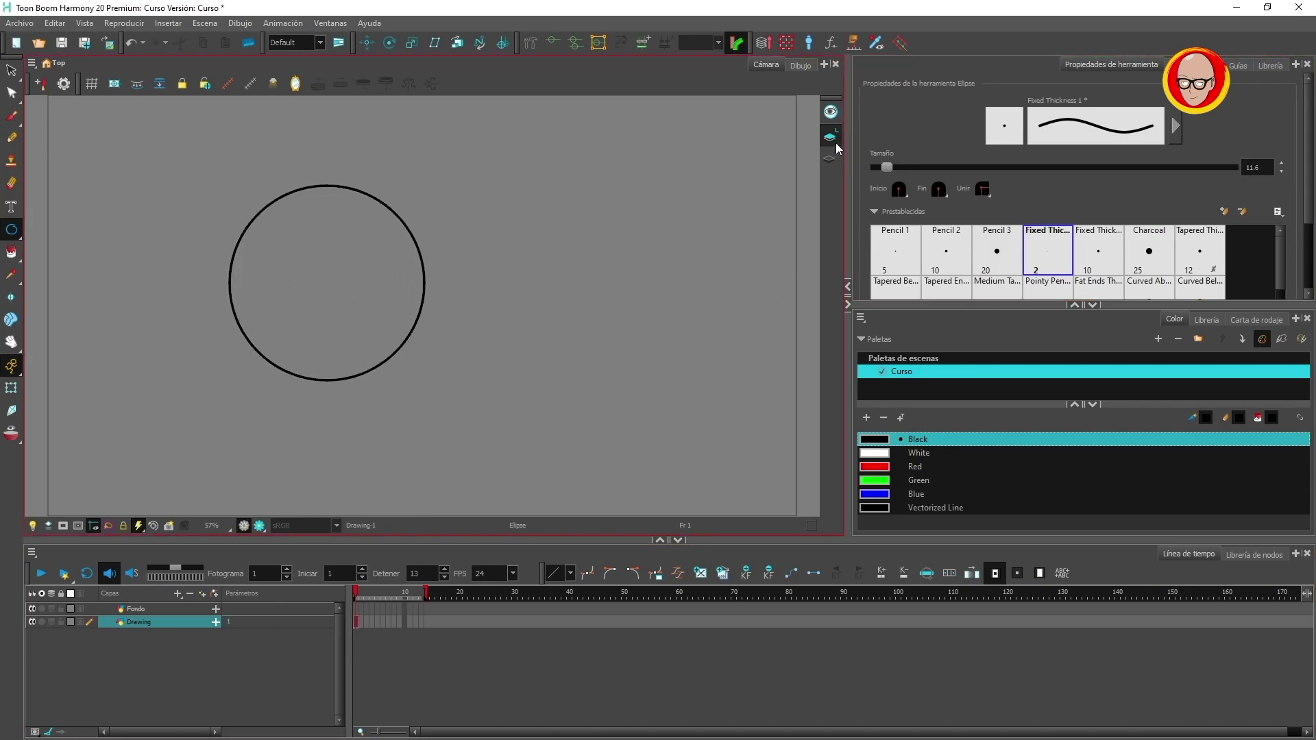
Try filling the circle with Red on the line art, and undo the fill.
{"action": "left_click", "coordinate": [23, 254]}
{"action": "left_click", "coordinate": [872, 468]}
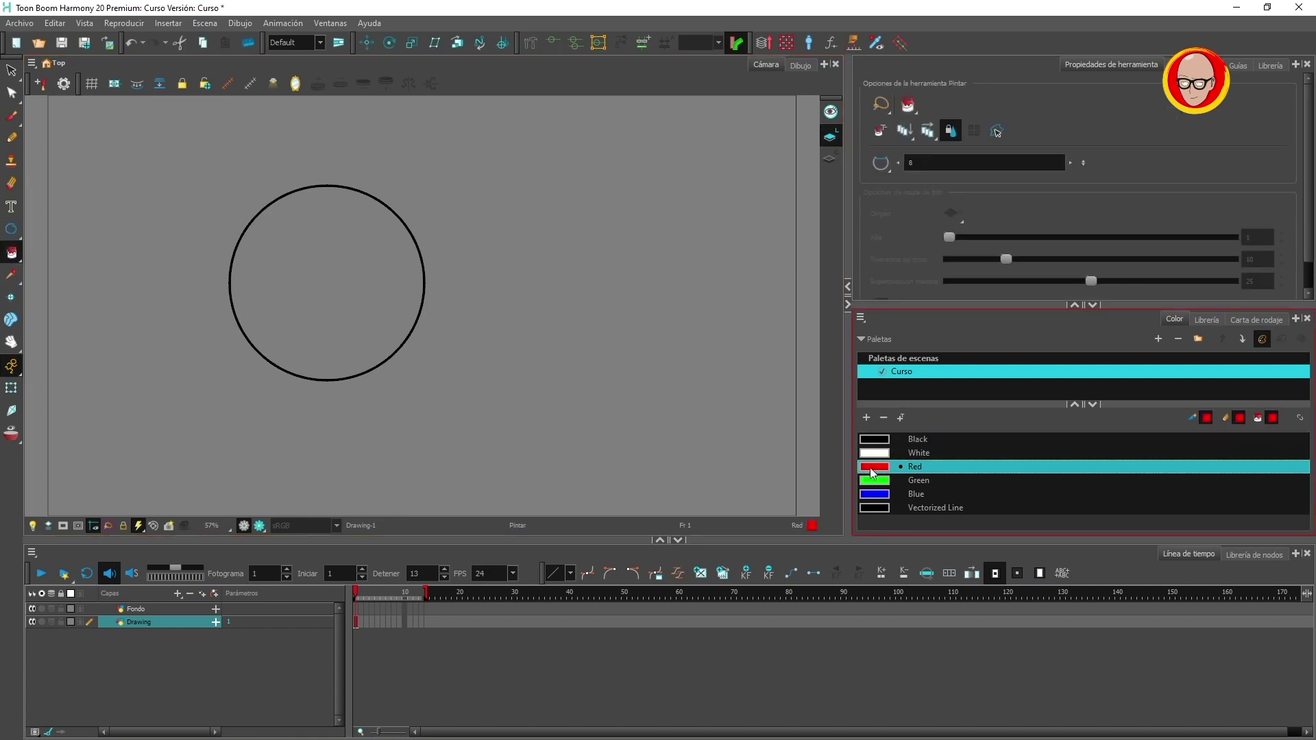
{"action": "left_click", "coordinate": [328, 257]}
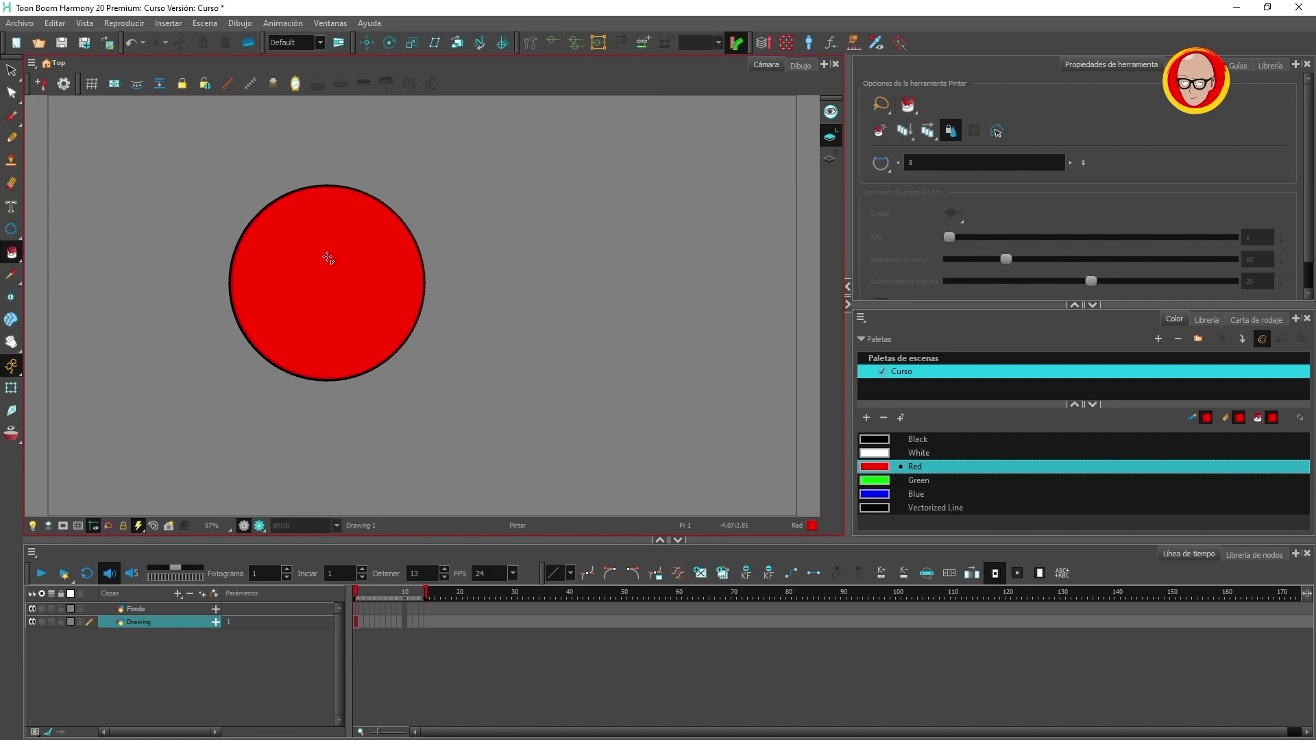
{"action": "key", "text": "ctrl+z"}
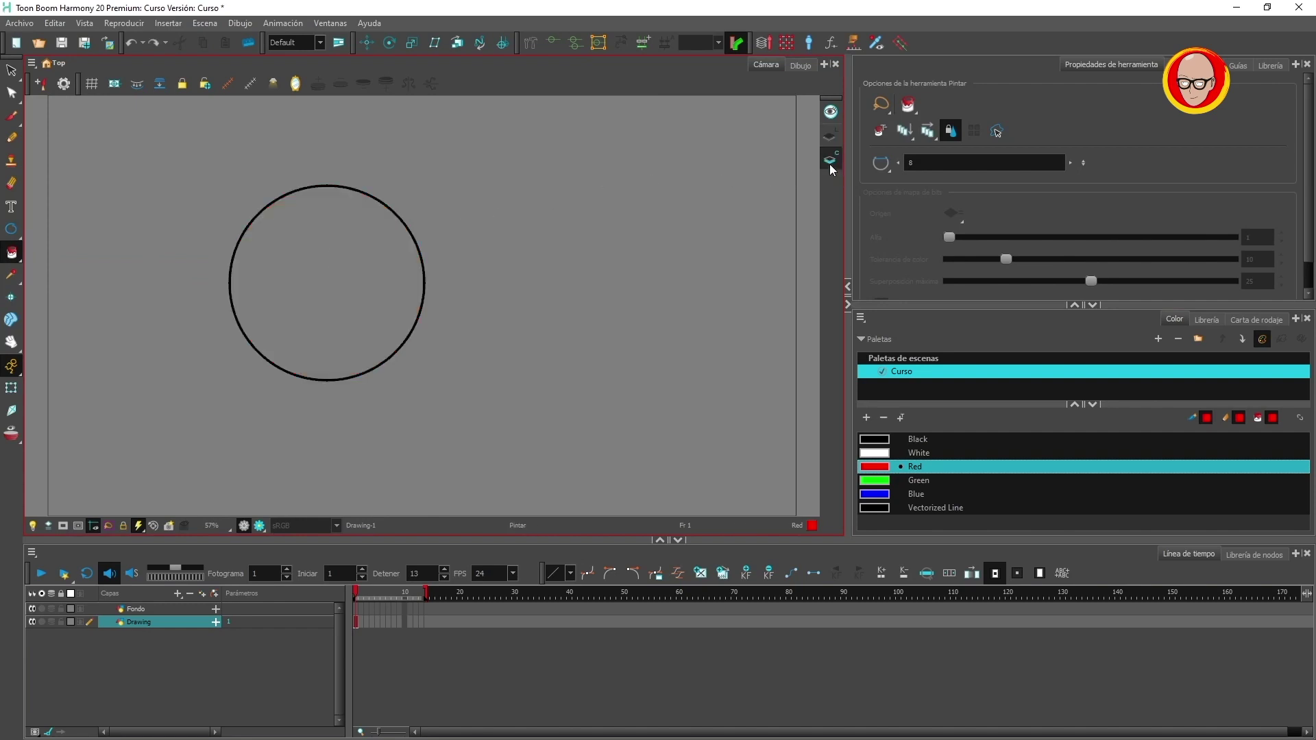
Select the circle outline on the line art and create color art from it.
{"action": "left_click", "coordinate": [11, 70]}
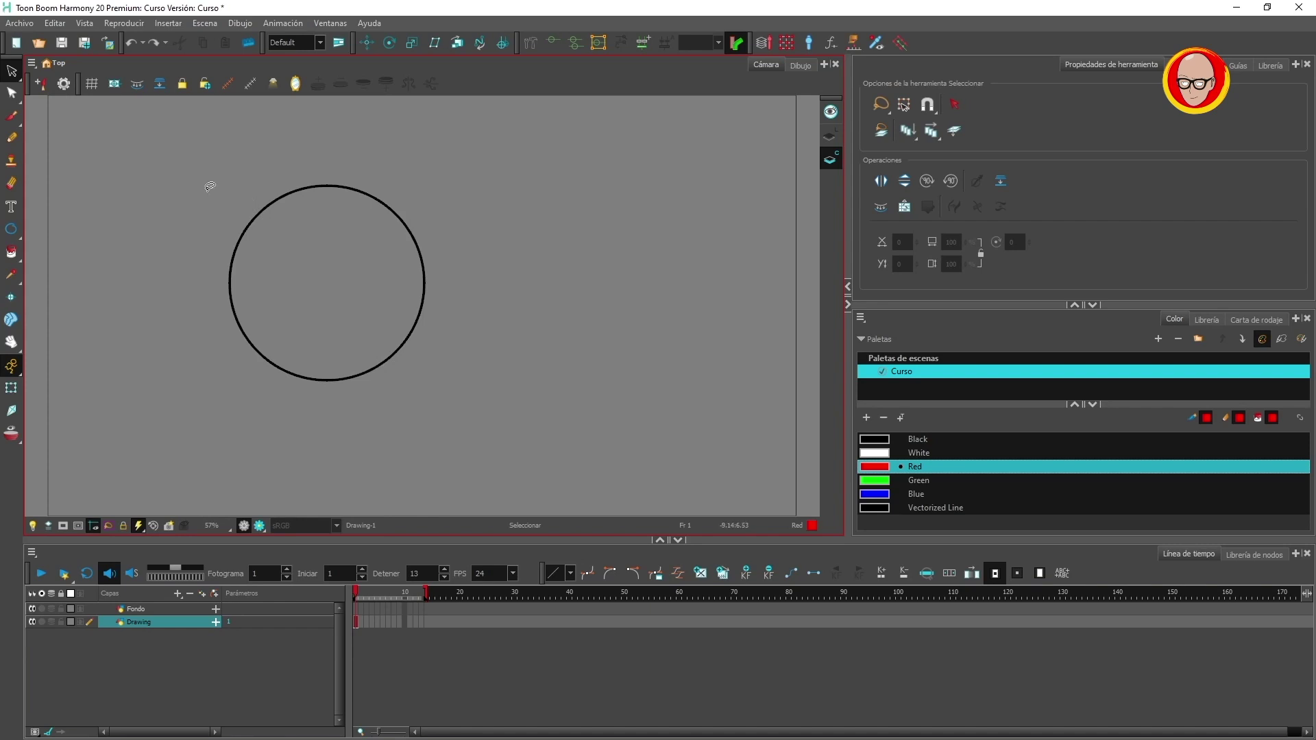
{"action": "key", "text": "l"}
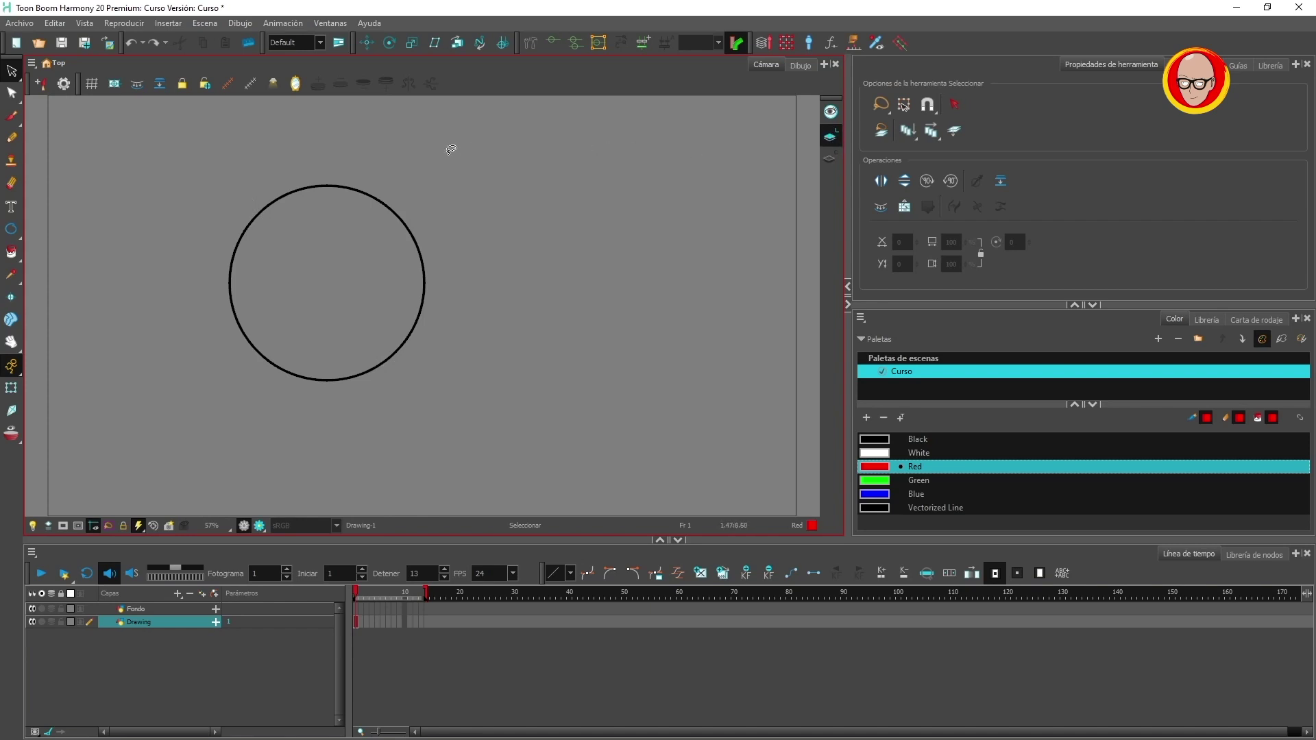
{"action": "mouse_move", "coordinate": [442, 154]}
{"action": "left_mouse_down"}
{"action": "mouse_move", "coordinate": [489, 278]}
{"action": "mouse_move", "coordinate": [438, 420]}
{"action": "mouse_move", "coordinate": [244, 441]}
{"action": "mouse_move", "coordinate": [158, 346]}
{"action": "mouse_move", "coordinate": [227, 138]}
{"action": "mouse_move", "coordinate": [340, 131]}
{"action": "mouse_move", "coordinate": [506, 194]}
{"action": "left_mouse_up"}
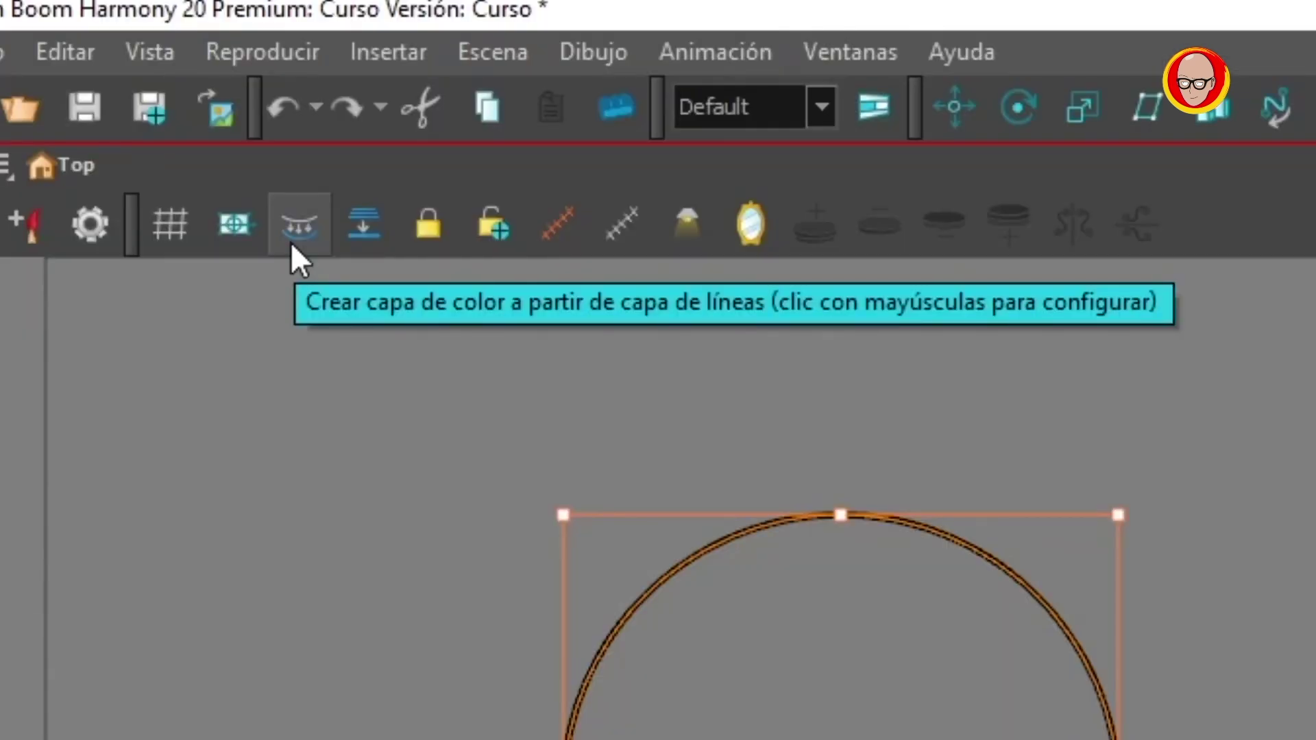
{"action": "left_click", "coordinate": [291, 241]}
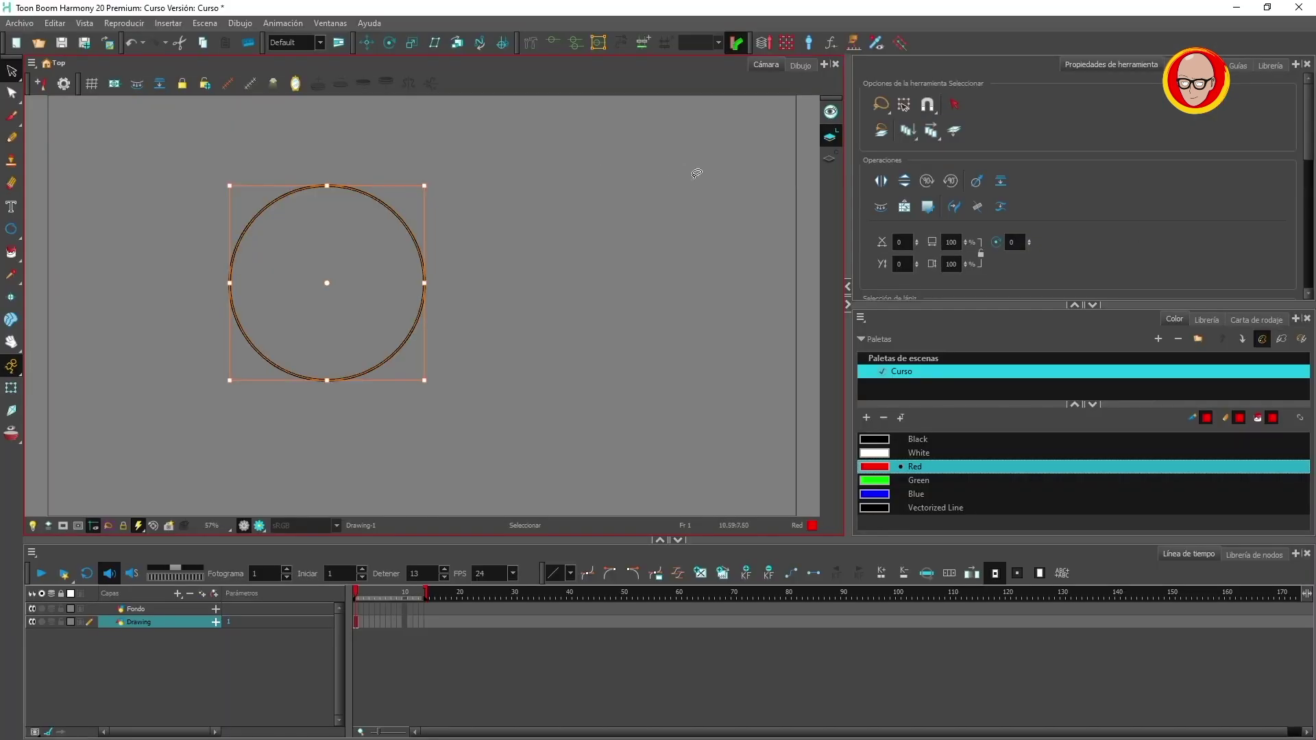
{"action": "left_click", "coordinate": [706, 175]}
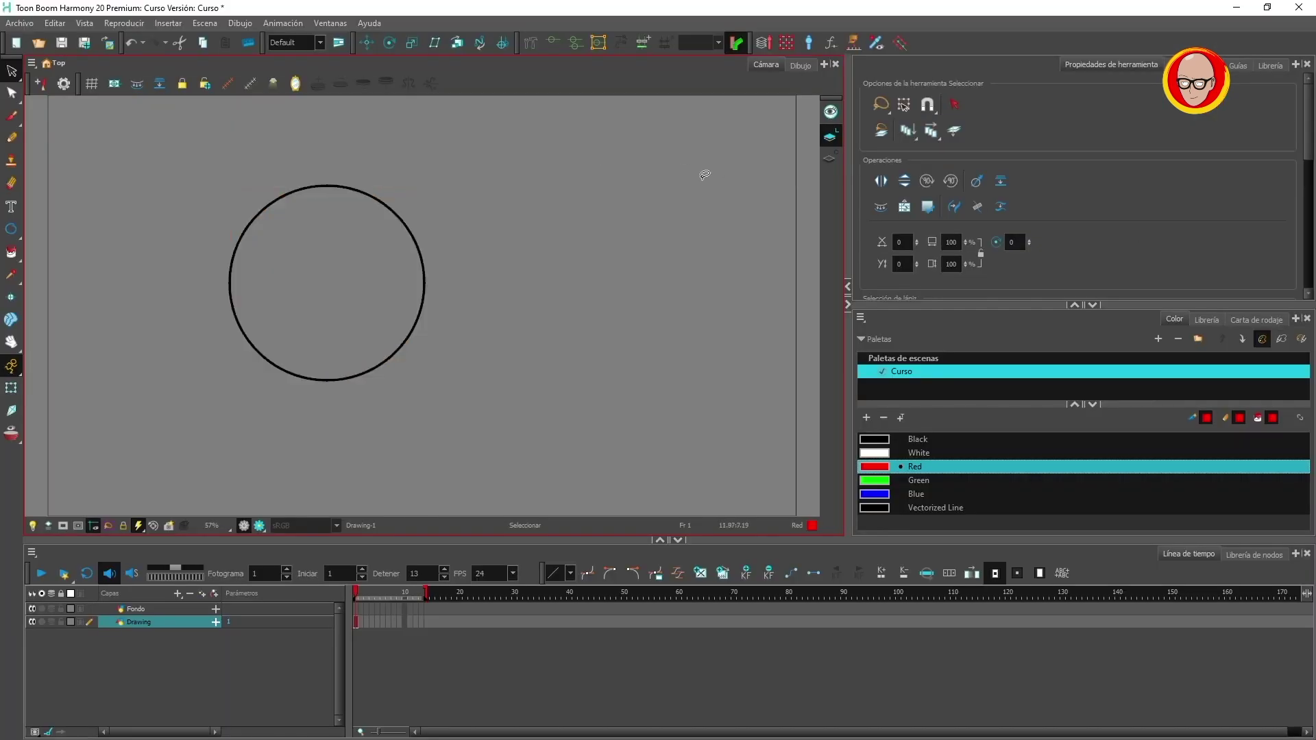
Fill the circle with Red on the color art, and return to the line art.
{"action": "left_click", "coordinate": [832, 160]}
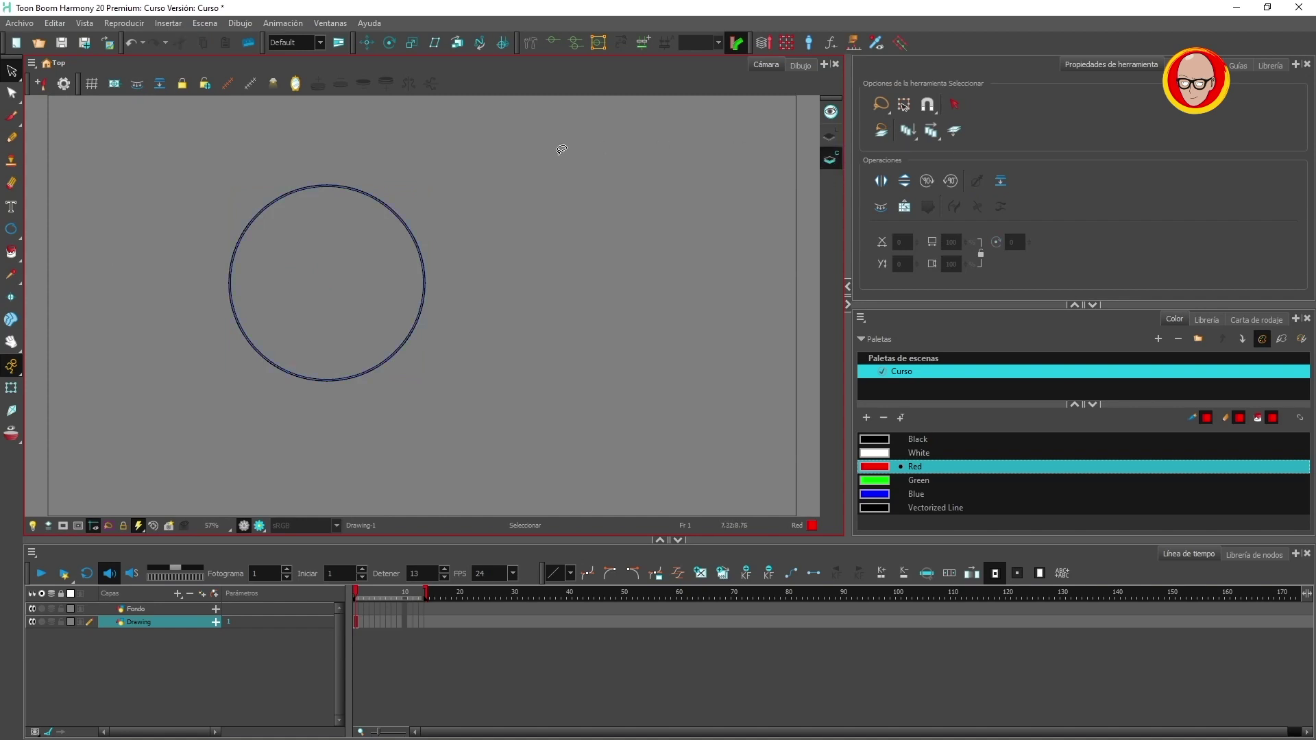
{"action": "scroll", "coordinate": [337, 204], "scroll_direction": "up", "scroll_amount": 1}
{"action": "scroll", "coordinate": [336, 204], "scroll_direction": "up", "scroll_amount": 1}
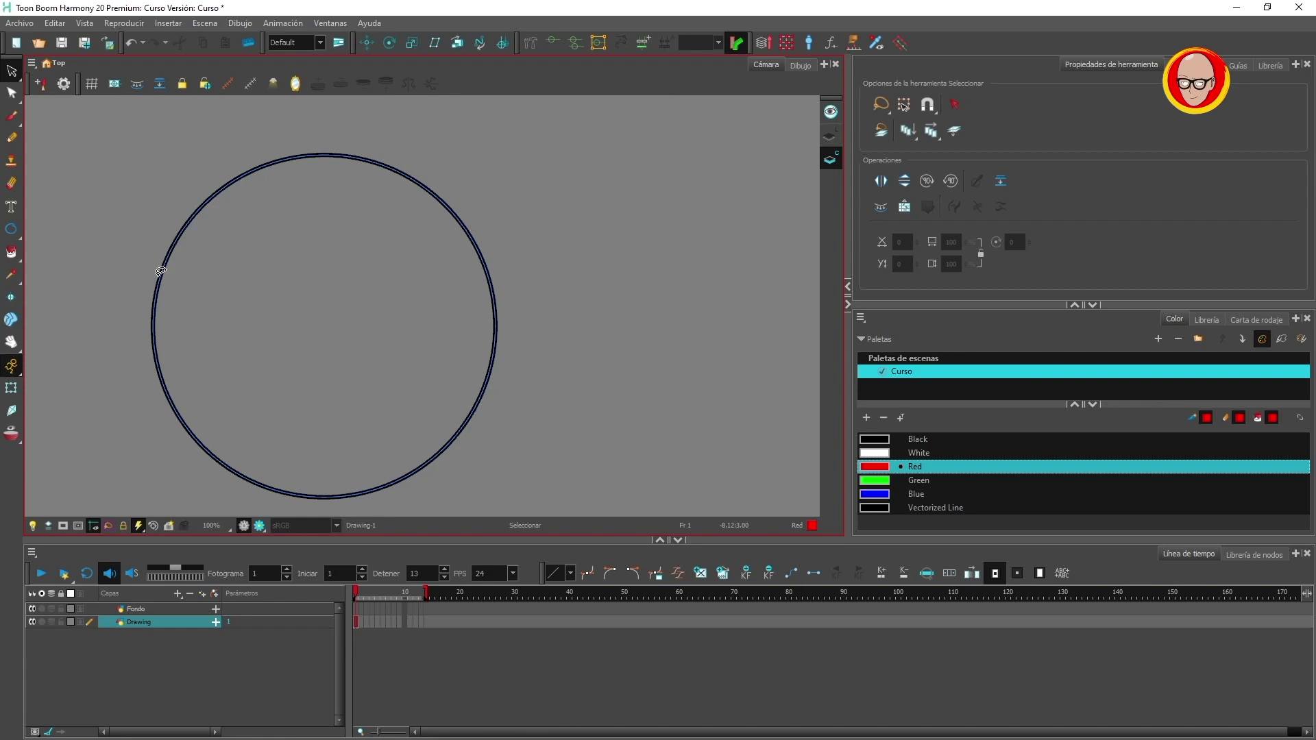
{"action": "scroll", "coordinate": [161, 271], "scroll_direction": "up", "scroll_amount": 3}
{"action": "scroll", "coordinate": [343, 288], "scroll_direction": "down", "scroll_amount": 5}
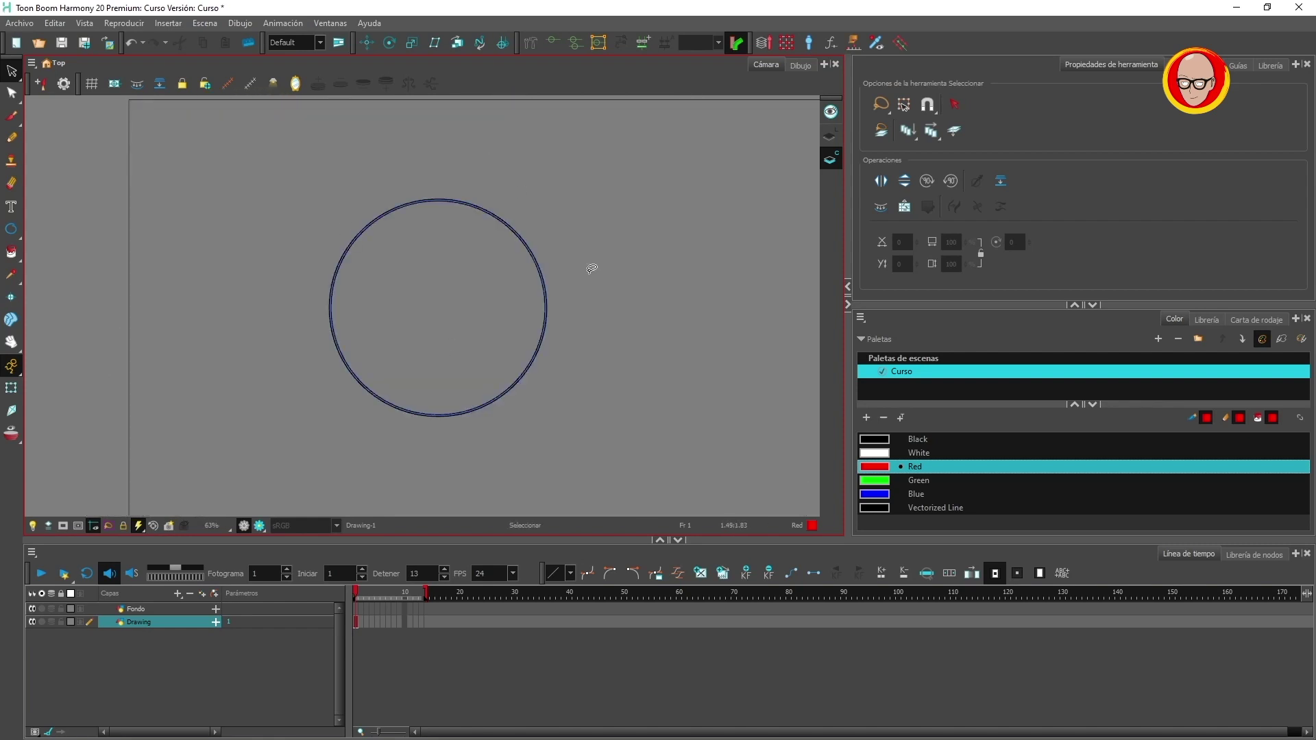
{"action": "scroll", "coordinate": [518, 310], "scroll_direction": "up", "scroll_amount": 2}
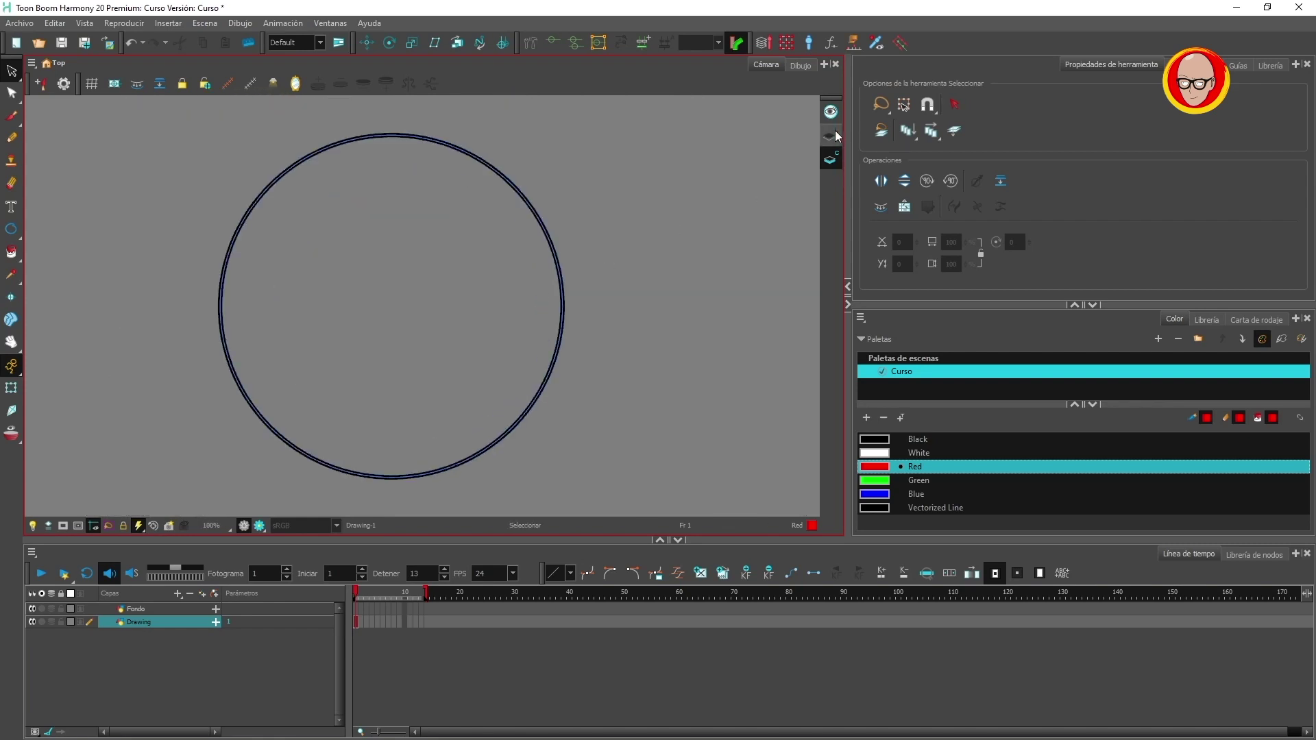
{"action": "left_click", "coordinate": [11, 252]}
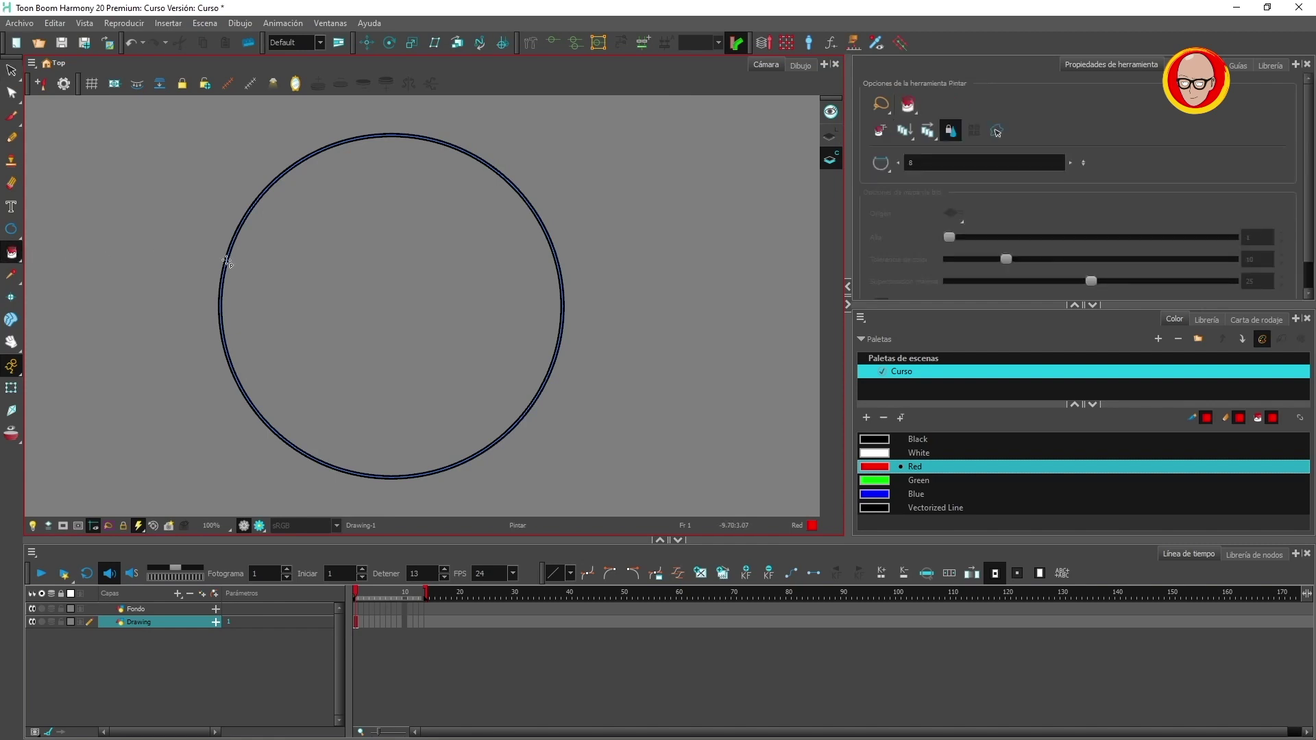
{"action": "left_click", "coordinate": [413, 325]}
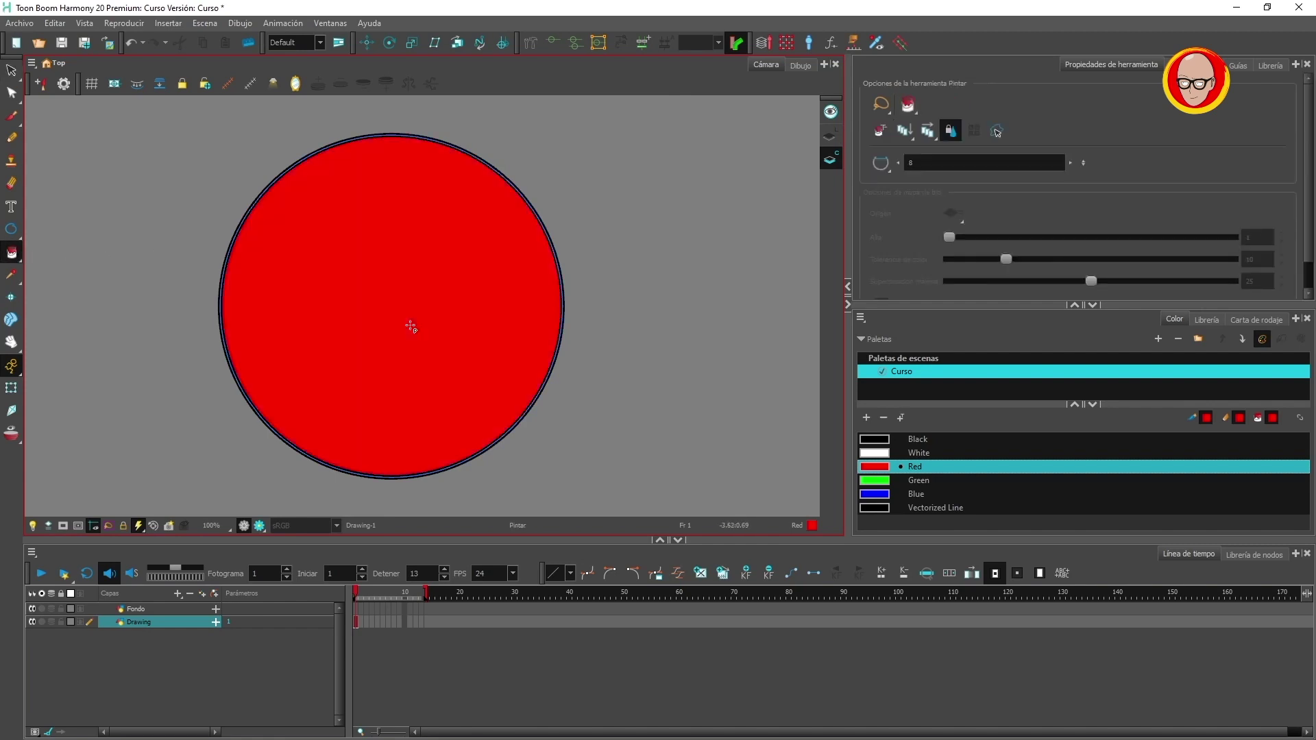
{"action": "left_click", "coordinate": [836, 137]}
{"action": "scroll", "coordinate": [636, 263], "scroll_direction": "down", "scroll_amount": 3}
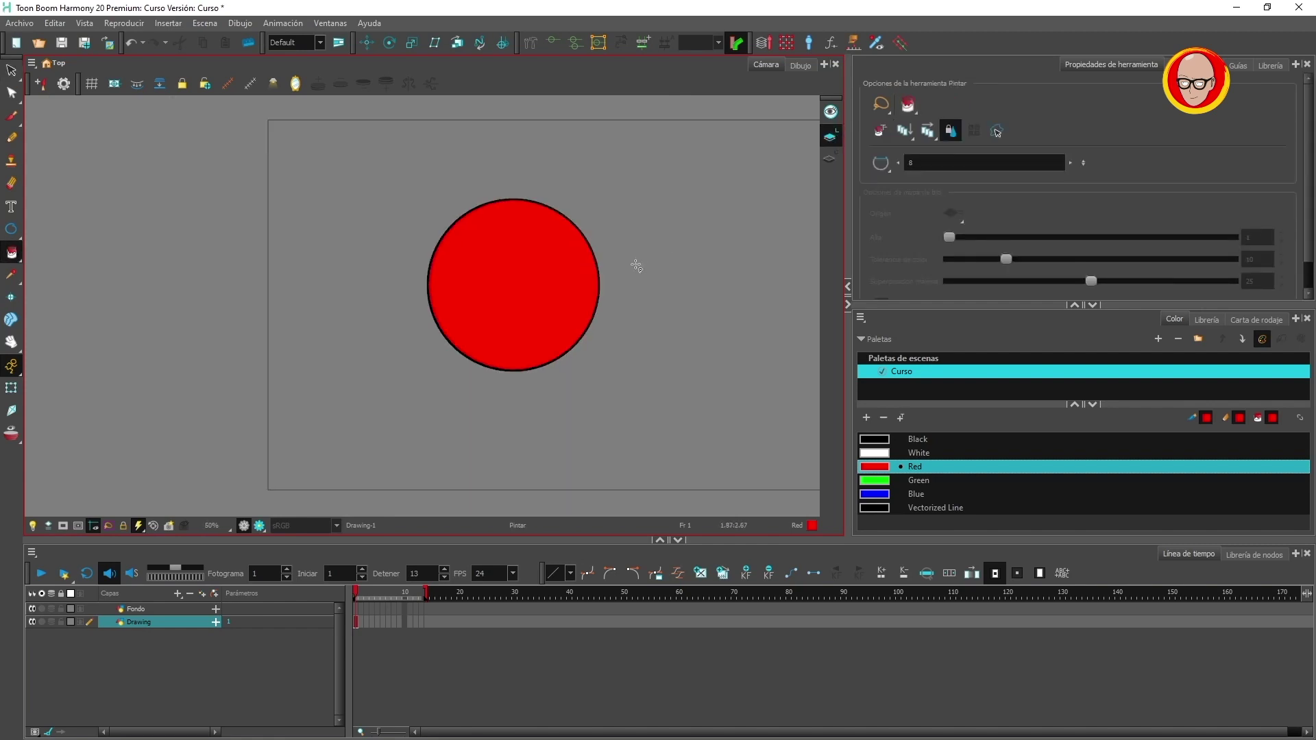
{"action": "scroll", "coordinate": [638, 266], "scroll_direction": "up", "scroll_amount": 1}
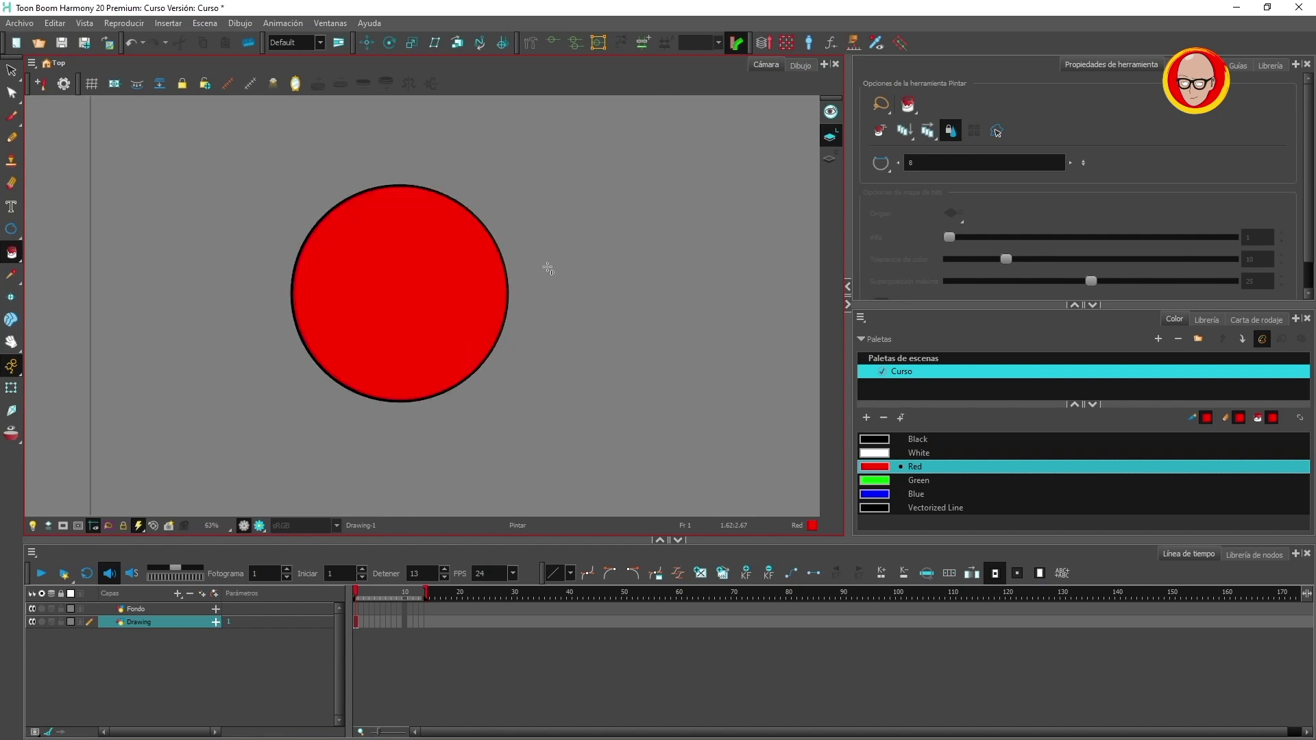
Delete the circle drawing from frame 1 of the Drawing layer and rename the layer as Pelota.
{"action": "left_click", "coordinate": [355, 622]}
{"action": "key", "text": "Delete"}
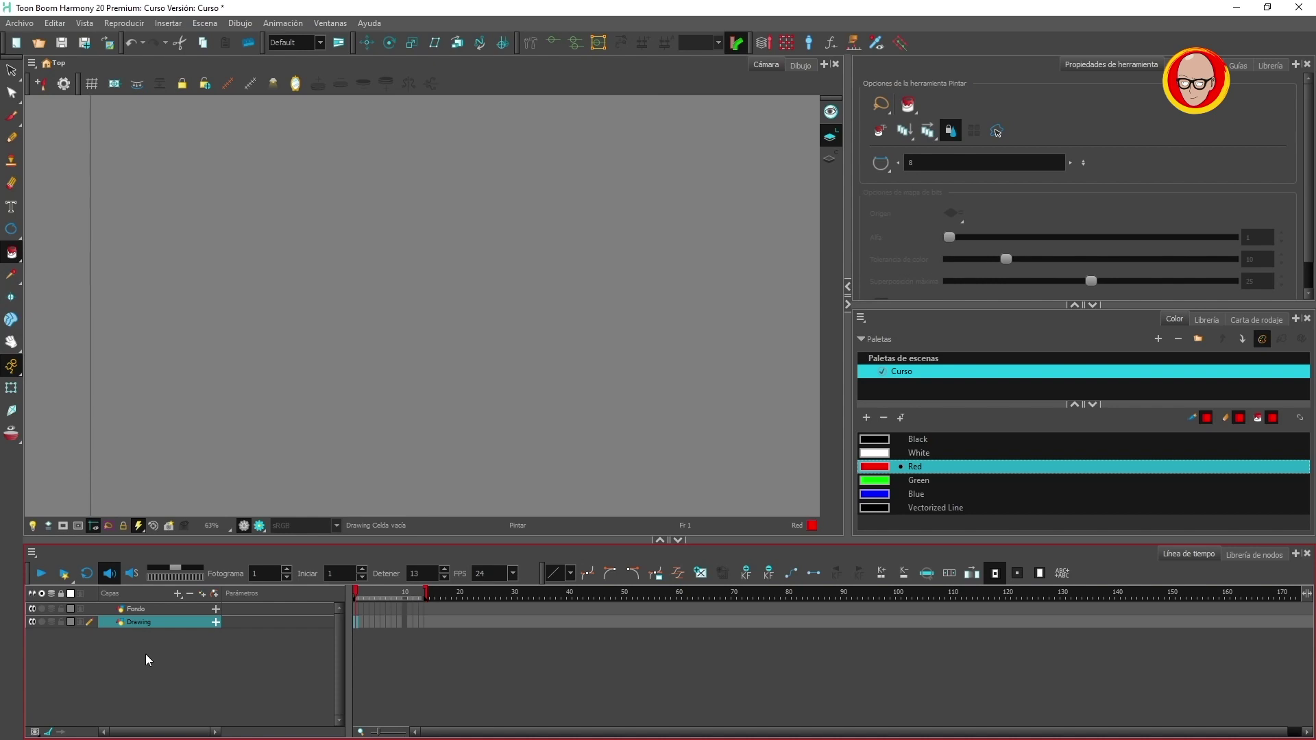
{"action": "double_click", "coordinate": [140, 622]}
{"action": "type", "text": "Pelota"}
{"action": "key", "text": "Return"}
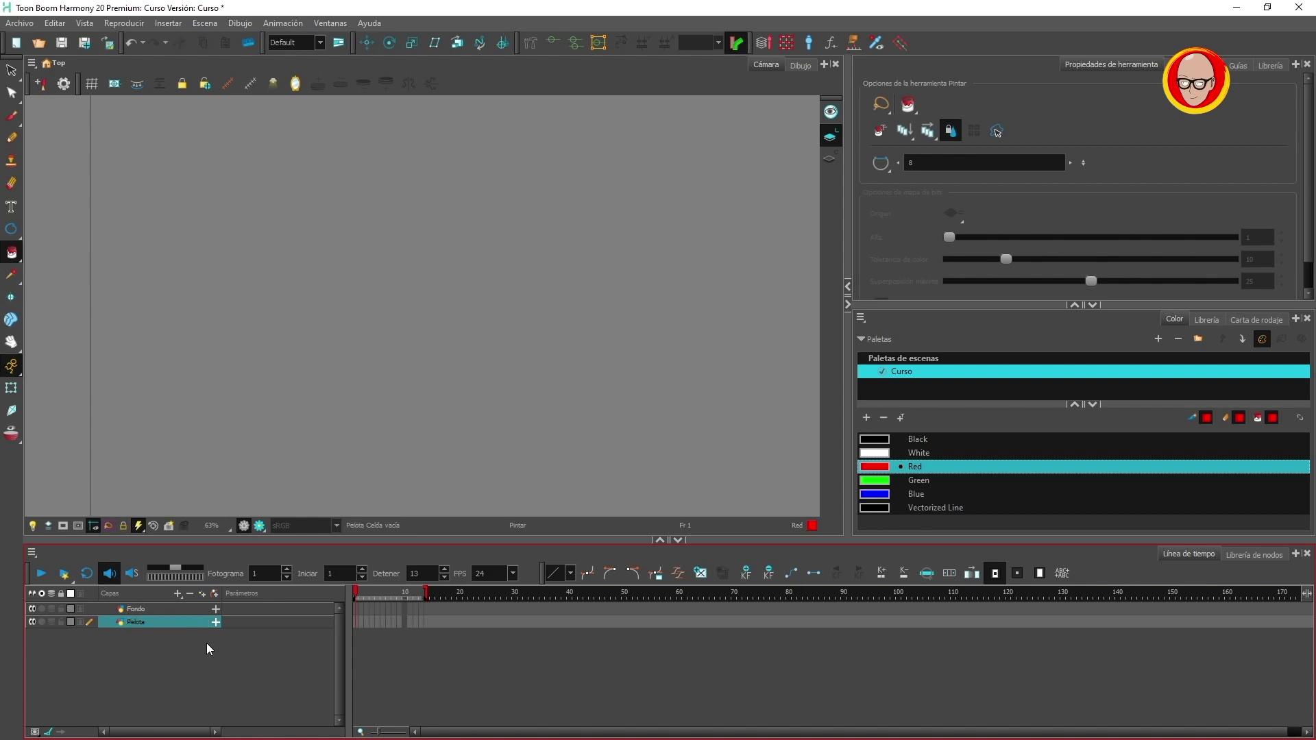
Draw a slightly wide ellipse outline in Black on frame 1 of the Pelota layer's line art.
{"action": "left_click", "coordinate": [11, 229]}
{"action": "left_click", "coordinate": [988, 440]}
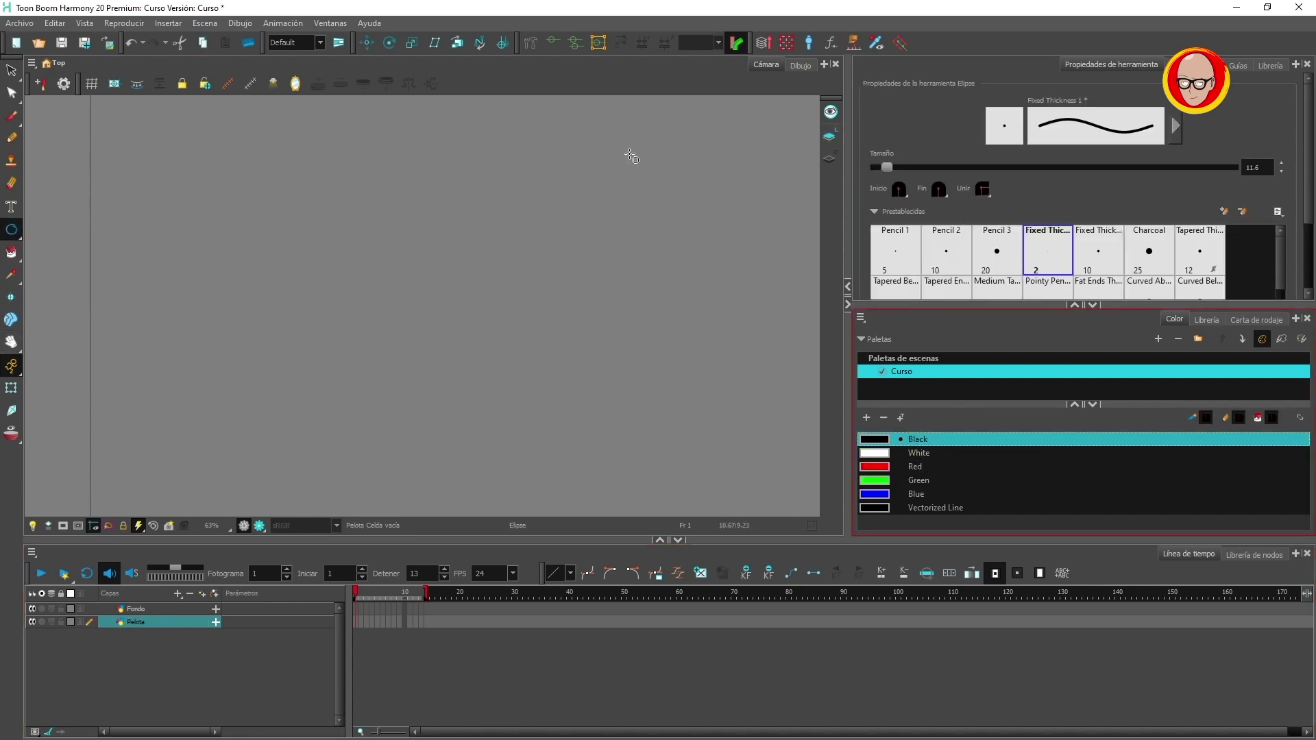
{"action": "mouse_move", "coordinate": [223, 236]}
{"action": "left_mouse_down"}
{"action": "mouse_move", "coordinate": [446, 411]}
{"action": "mouse_move", "coordinate": [440, 423]}
{"action": "left_mouse_up"}
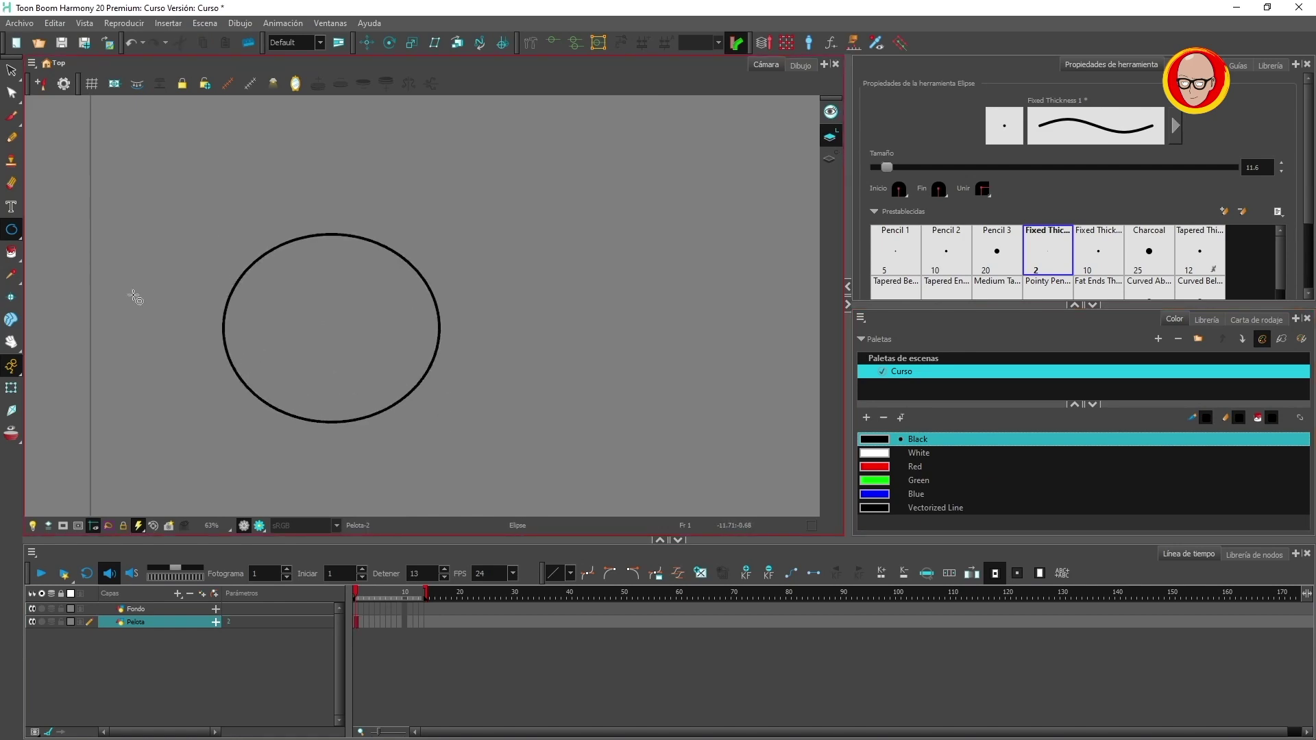
Fill the ellipse with Red on the line art, and select the Pelota layer.
{"action": "left_click", "coordinate": [11, 252]}
{"action": "left_click", "coordinate": [916, 466]}
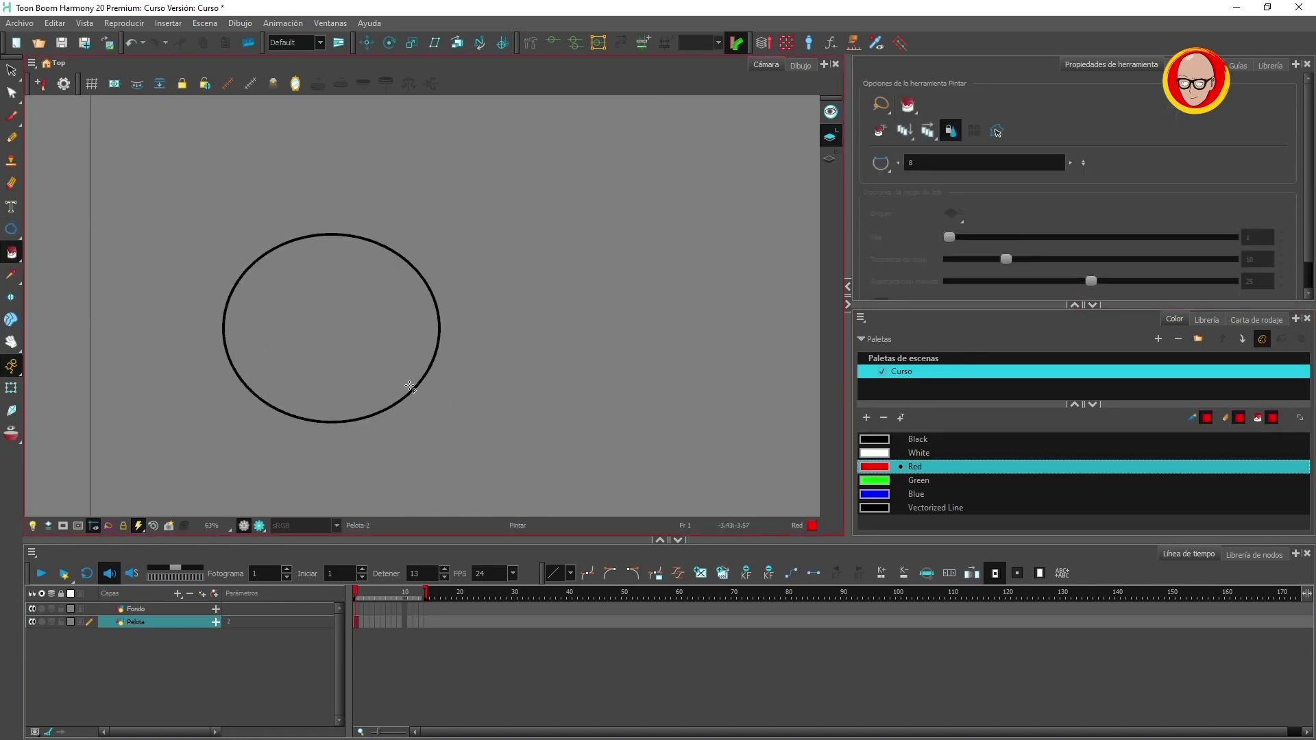
{"action": "left_click", "coordinate": [374, 371]}
{"action": "left_click", "coordinate": [146, 699]}
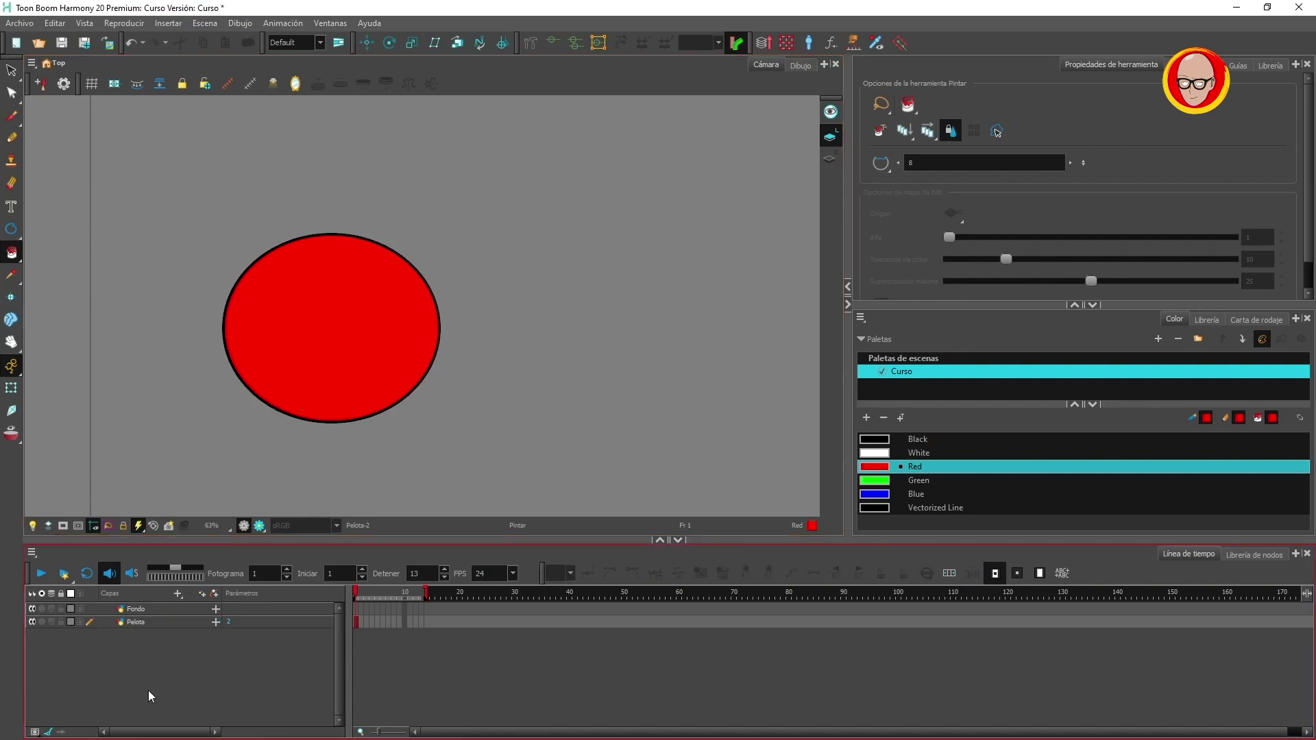
{"action": "left_click", "coordinate": [166, 624]}
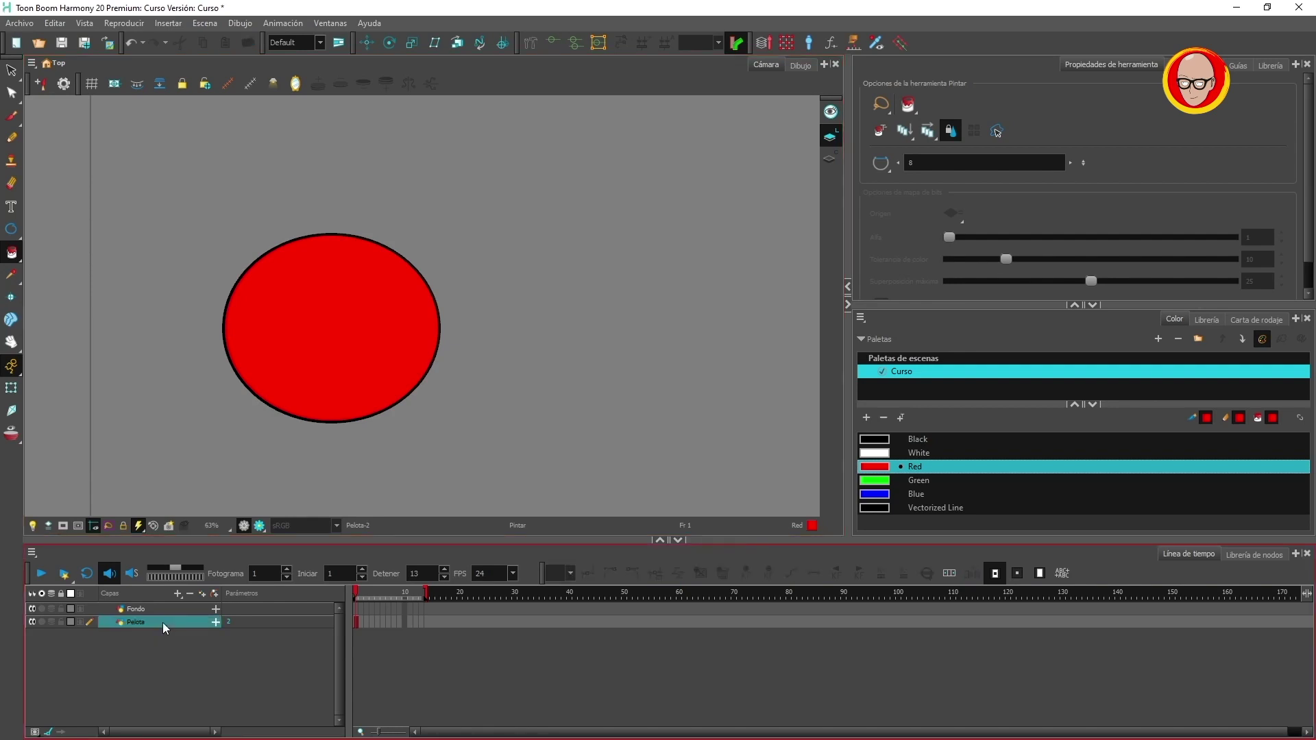
Delete the Pelota layer and undo the deletion, and toggle the layer's visibility off and back on.
{"action": "left_click", "coordinate": [190, 594]}
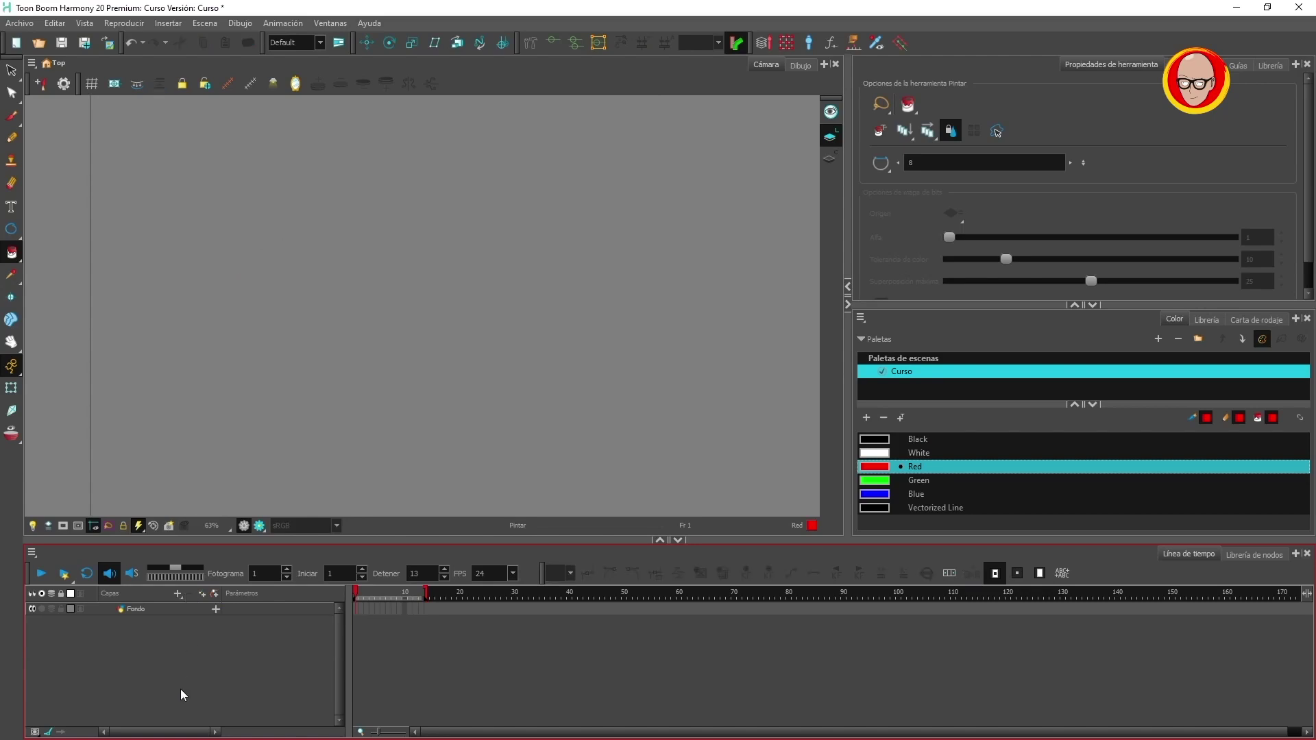
{"action": "key", "text": "ctrl+z"}
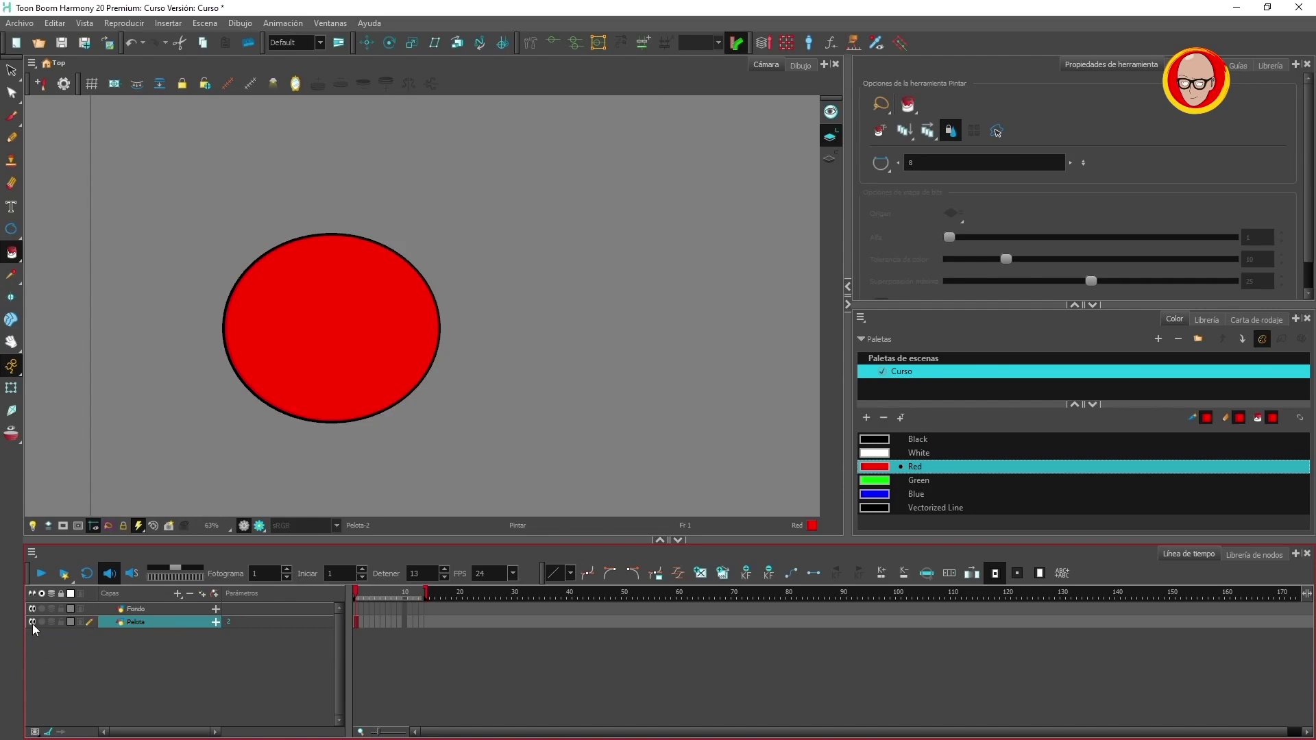
{"action": "left_click", "coordinate": [32, 624]}
{"action": "left_click", "coordinate": [31, 623]}
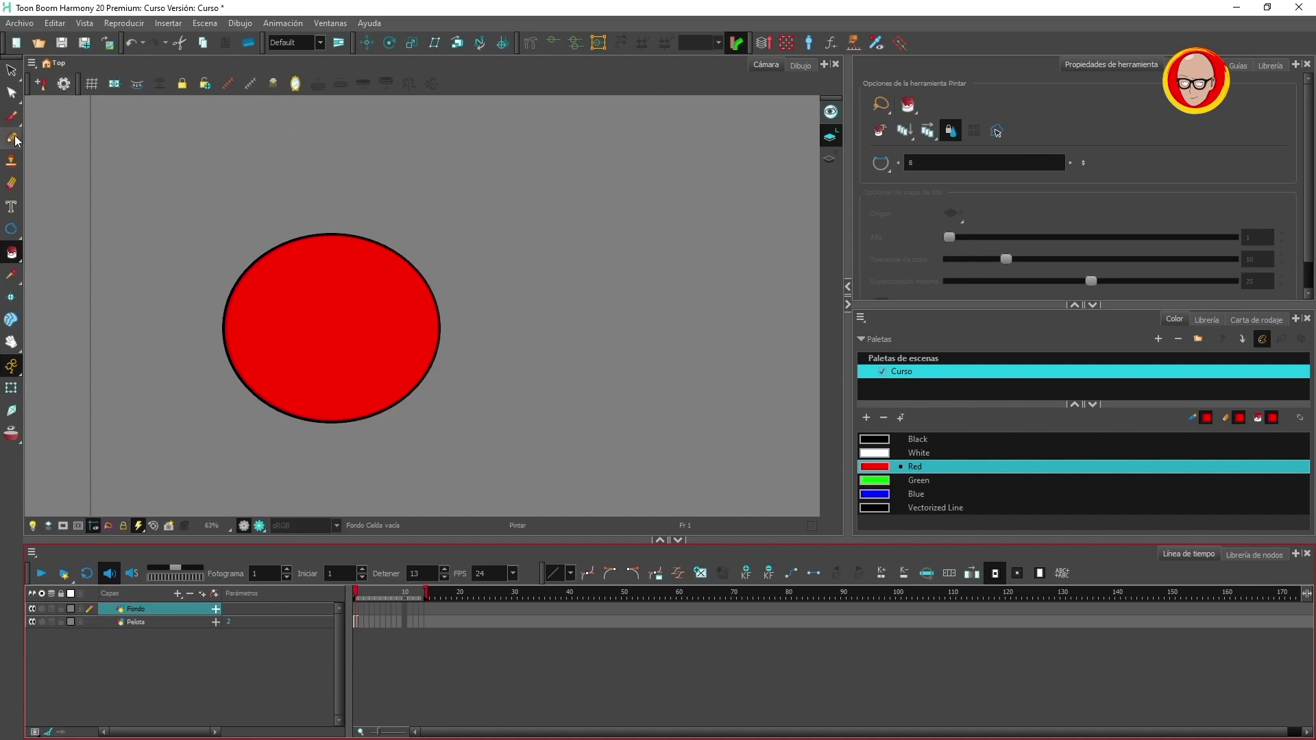
Draw a wide rectangle with a Black outline on frame 1 of the Fondo layer's line art and fill it with Blue.
{"action": "key", "text": "alt+/"}
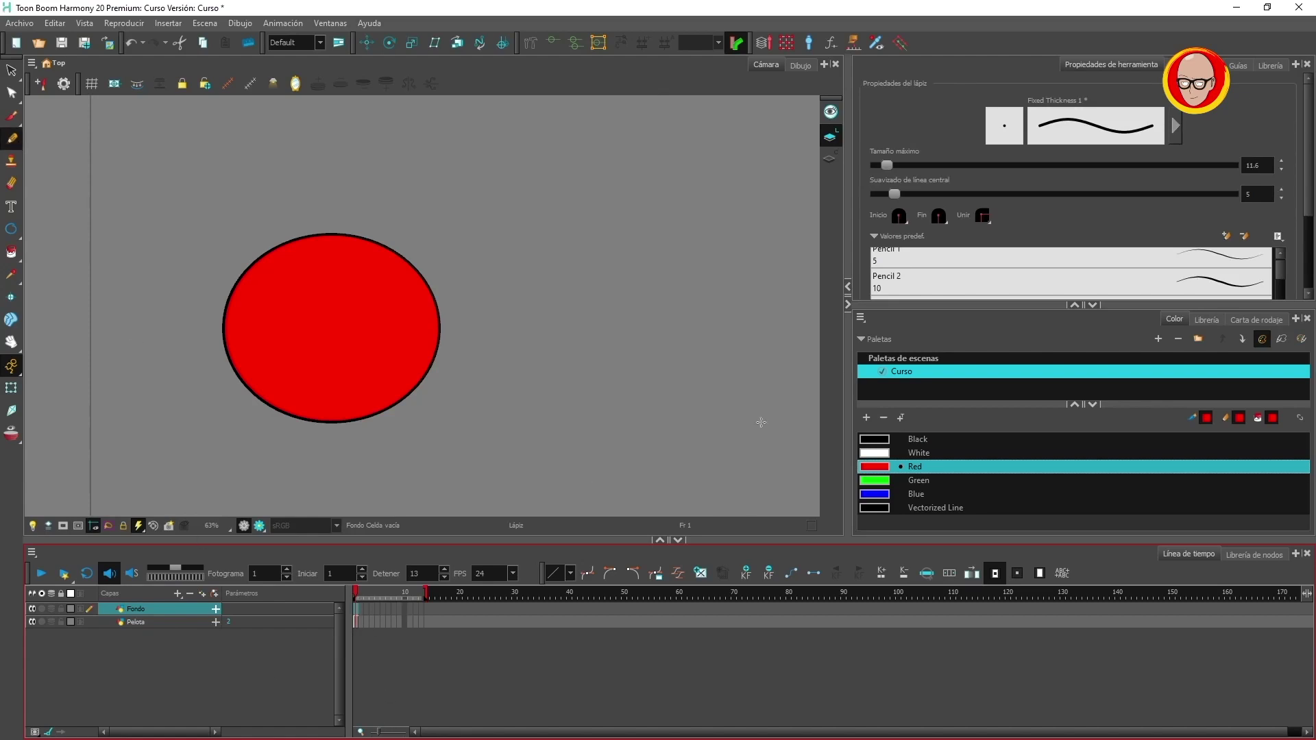
{"action": "left_click", "coordinate": [11, 229]}
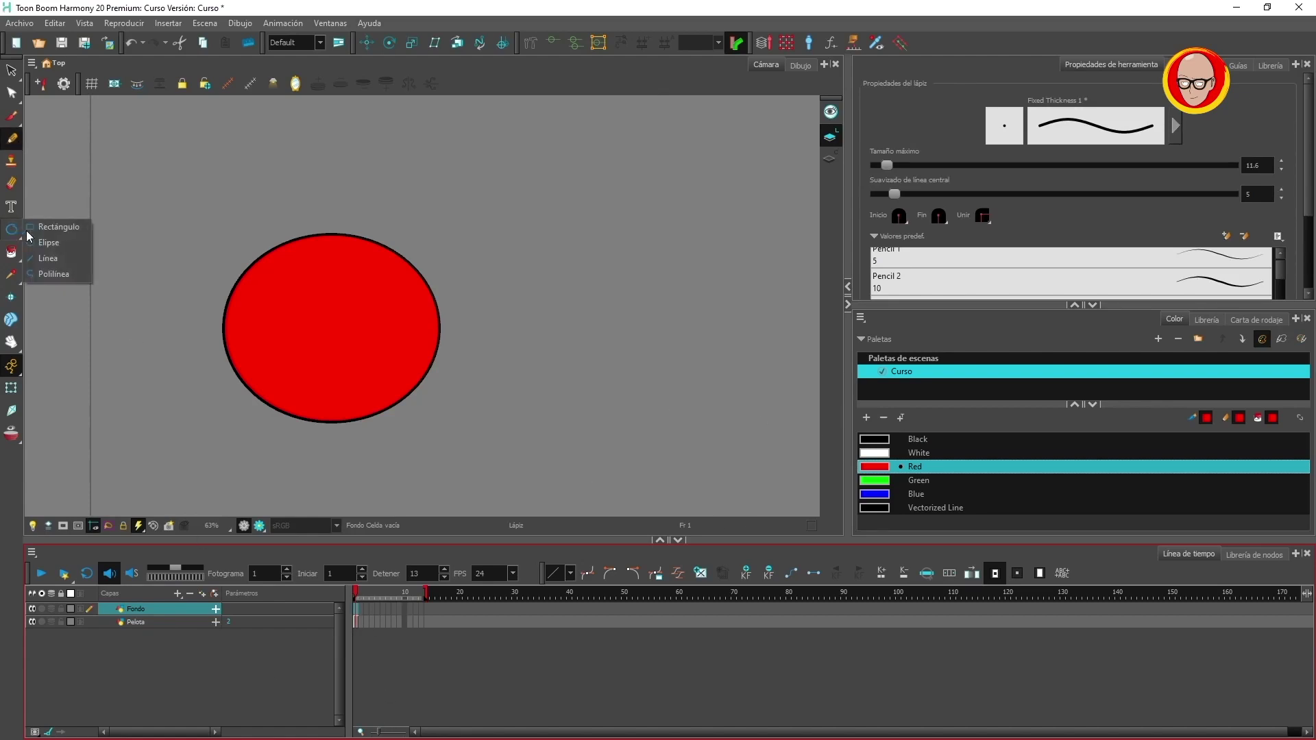
{"action": "left_click", "coordinate": [58, 226]}
{"action": "left_click_drag", "start_coordinate": [113, 142], "coordinate": [665, 366]}
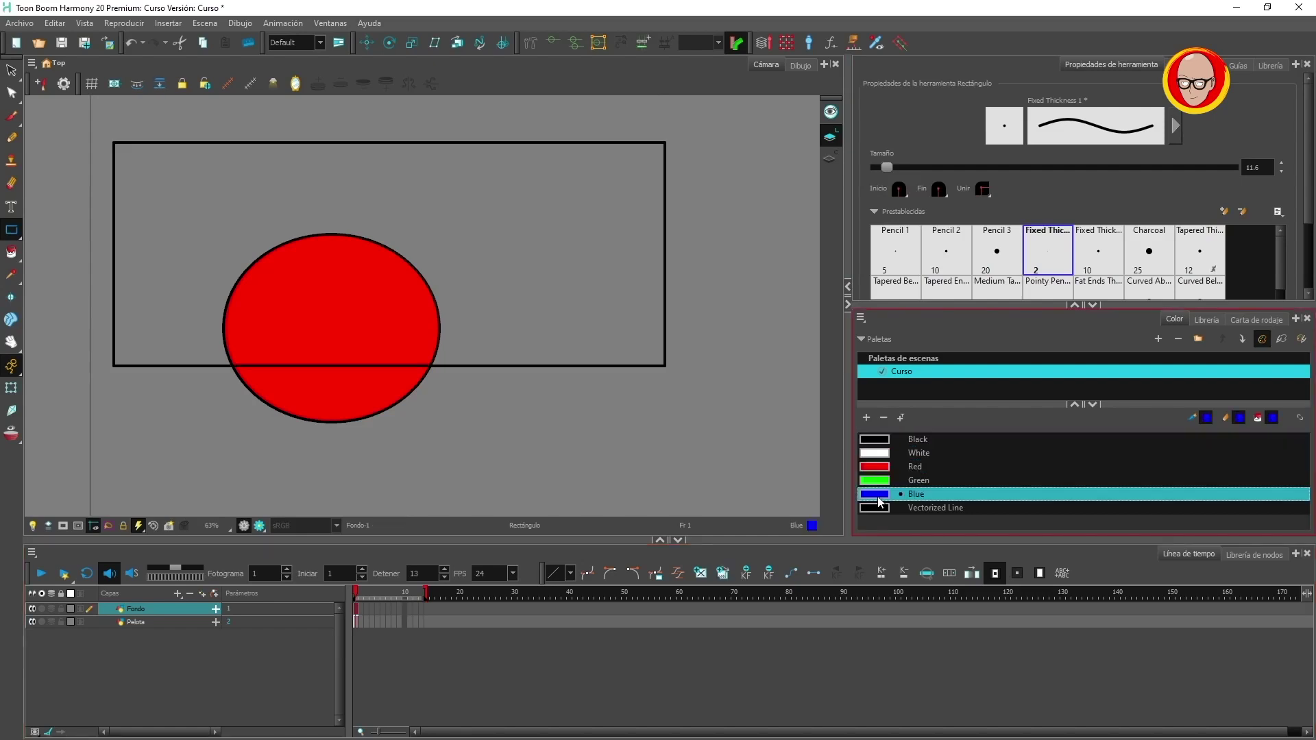
{"action": "left_click", "coordinate": [11, 253]}
{"action": "left_click", "coordinate": [207, 212]}
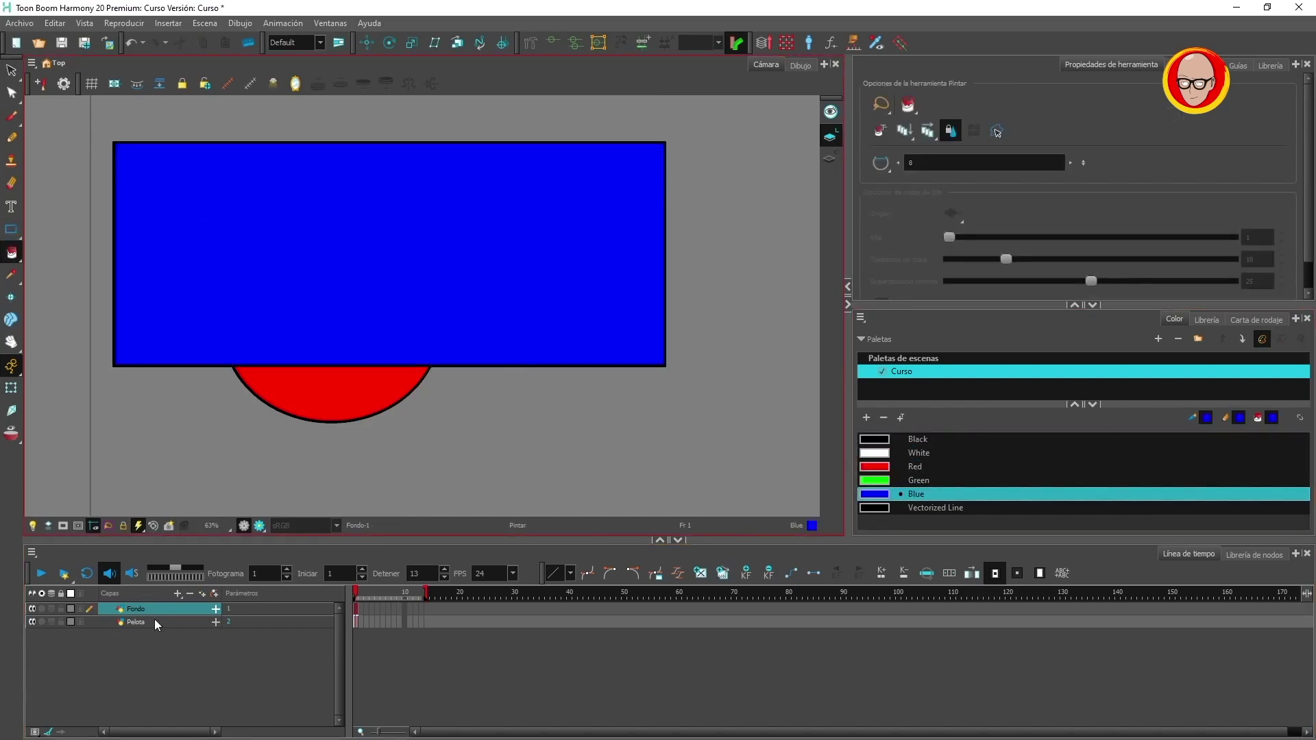
Isolate the Fondo layer in solo mode and release it, and repeat the same with the Pelota layer.
{"action": "left_click", "coordinate": [43, 609]}
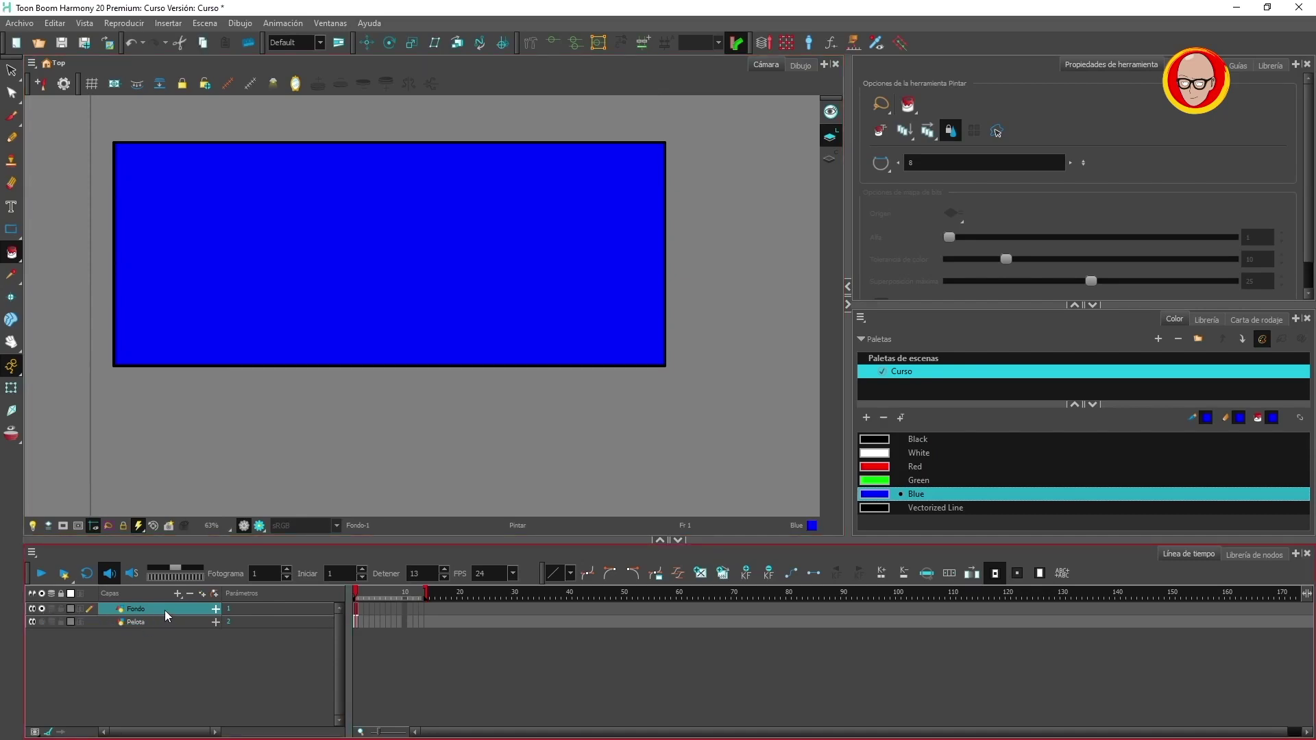
{"action": "left_click", "coordinate": [42, 609]}
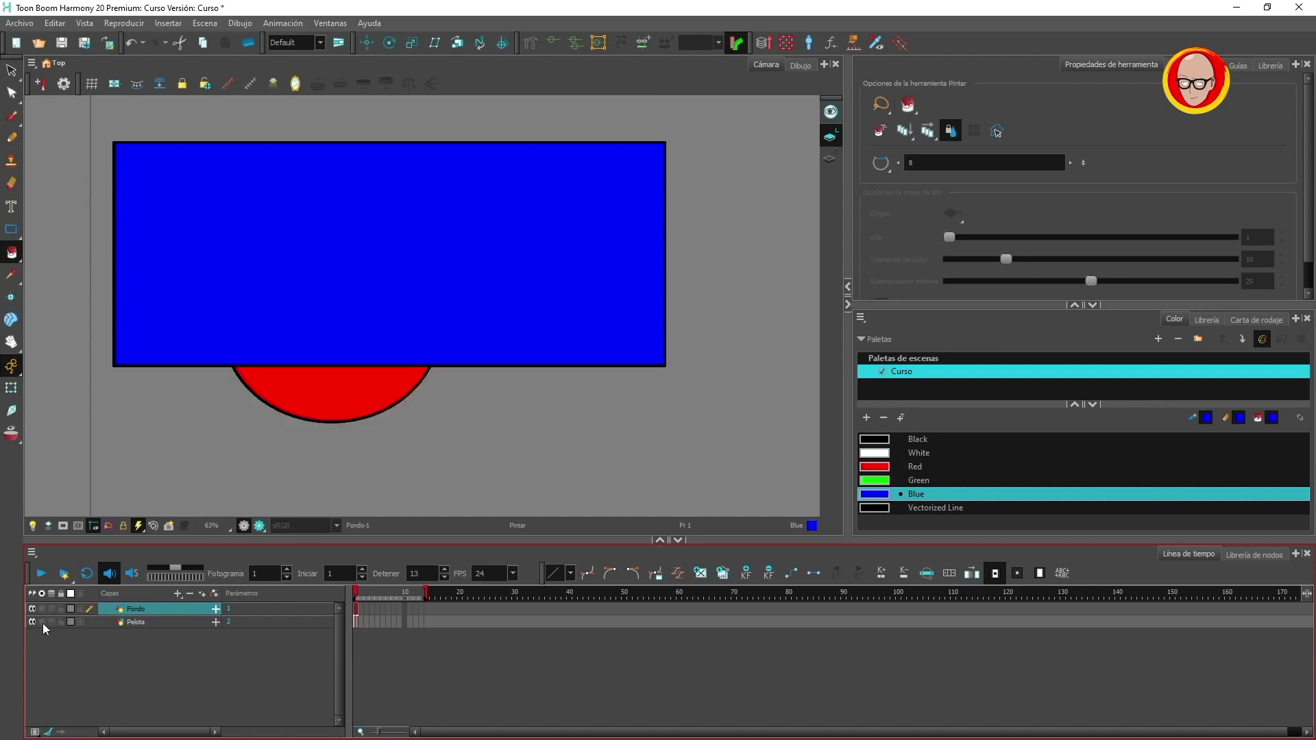
{"action": "left_click", "coordinate": [144, 624]}
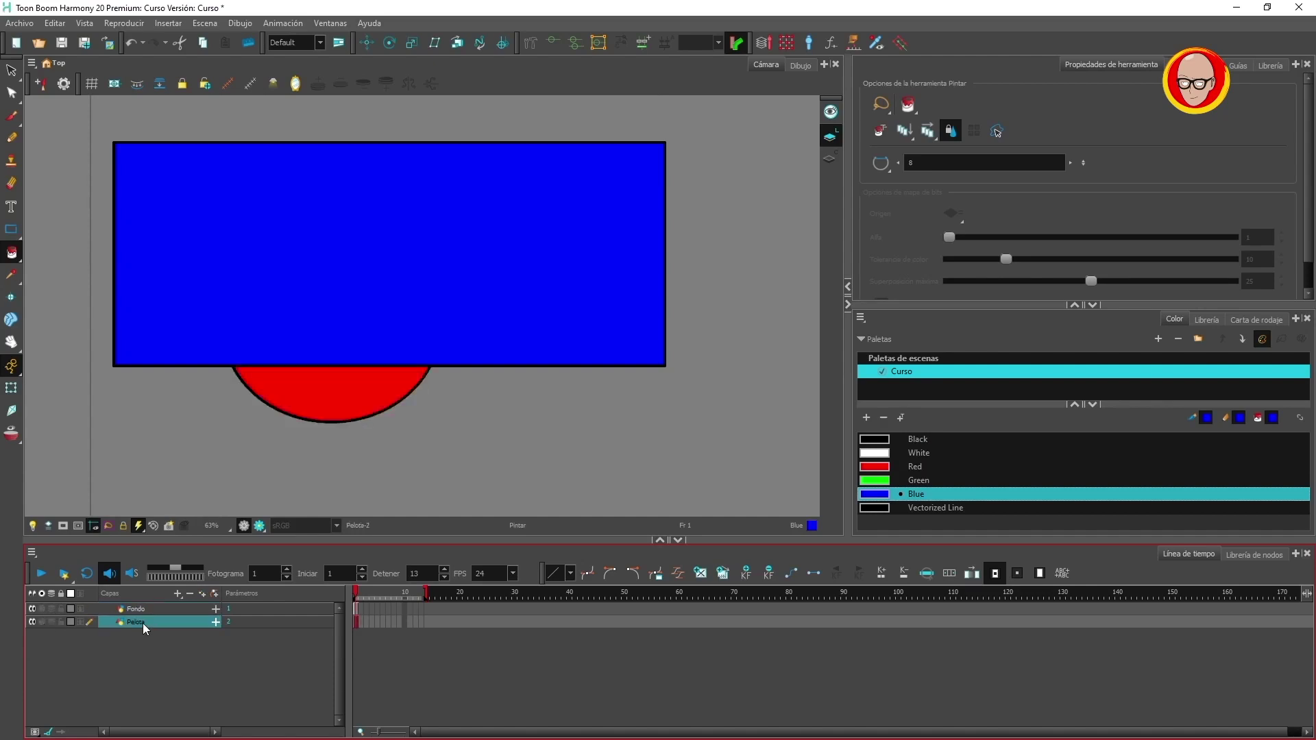
{"action": "left_click", "coordinate": [43, 623]}
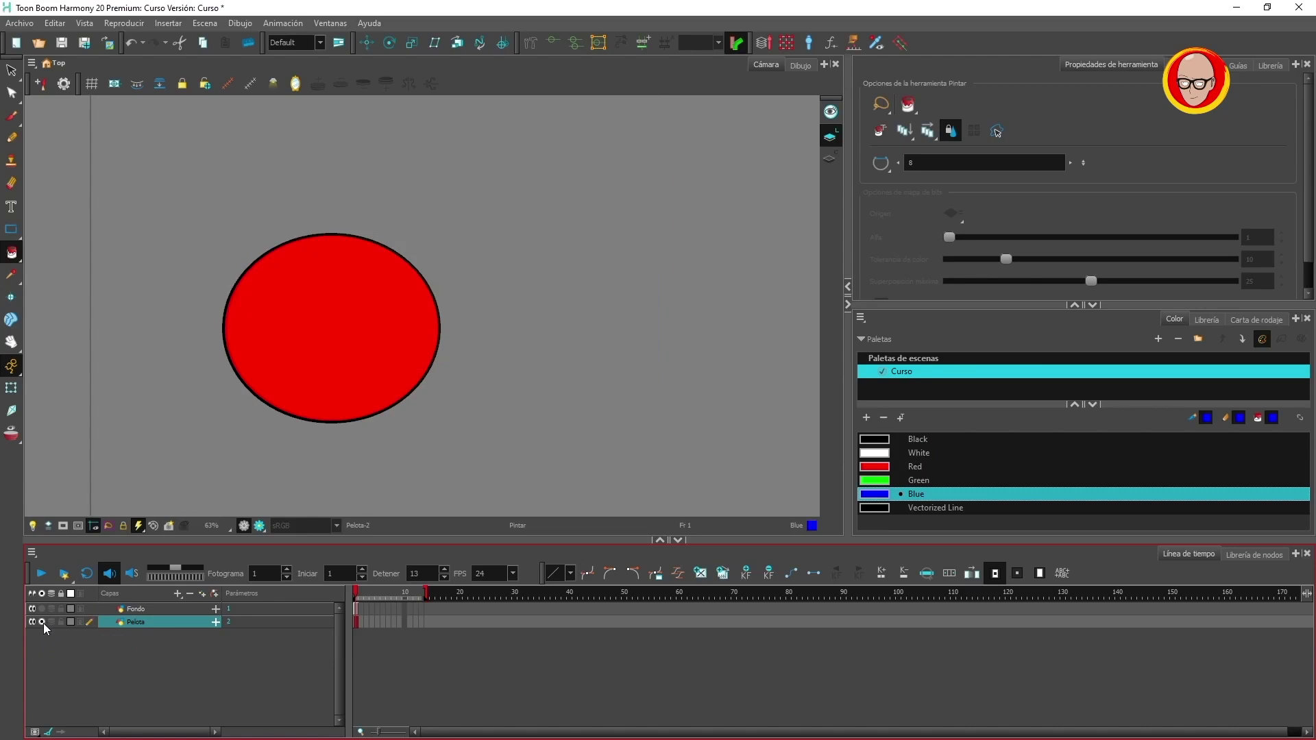
{"action": "left_click", "coordinate": [42, 622]}
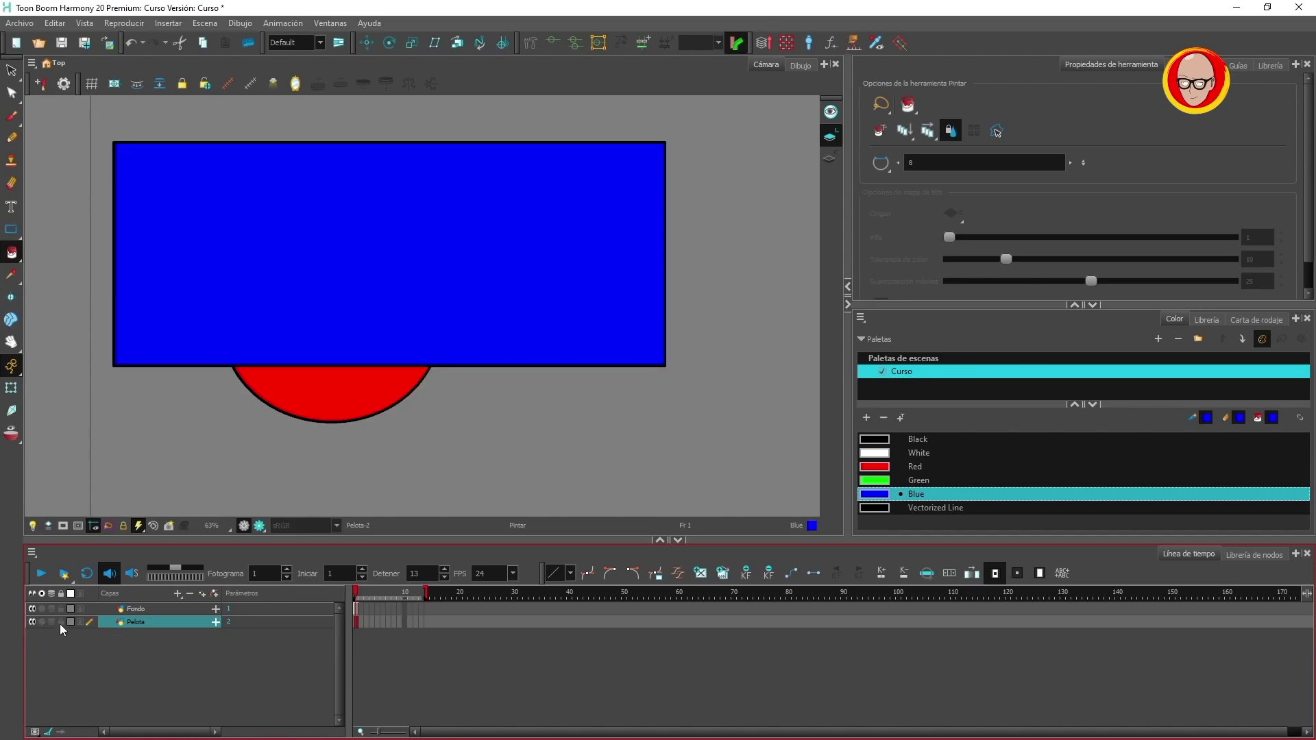
Lock the Pelota layer to test drawing on it with the Pencil tool in Red, and unlock it.
{"action": "left_click", "coordinate": [60, 623]}
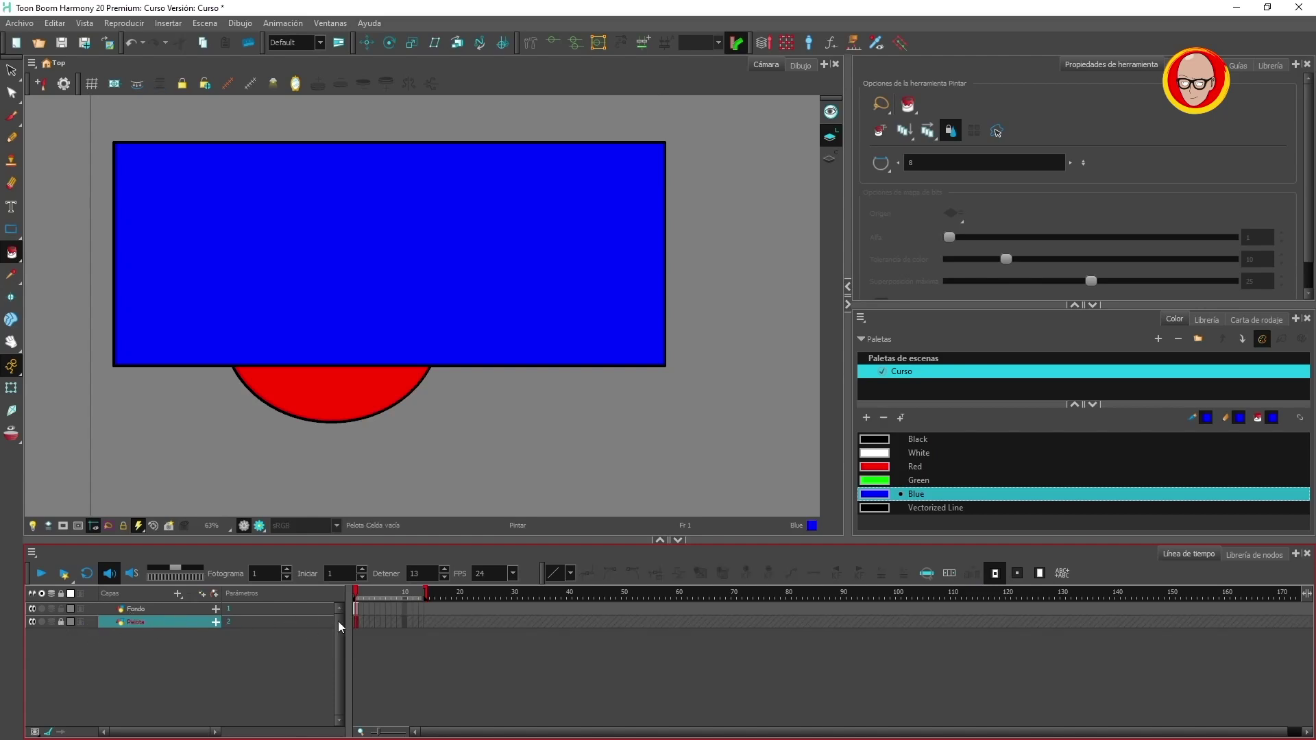
{"action": "left_click", "coordinate": [13, 139]}
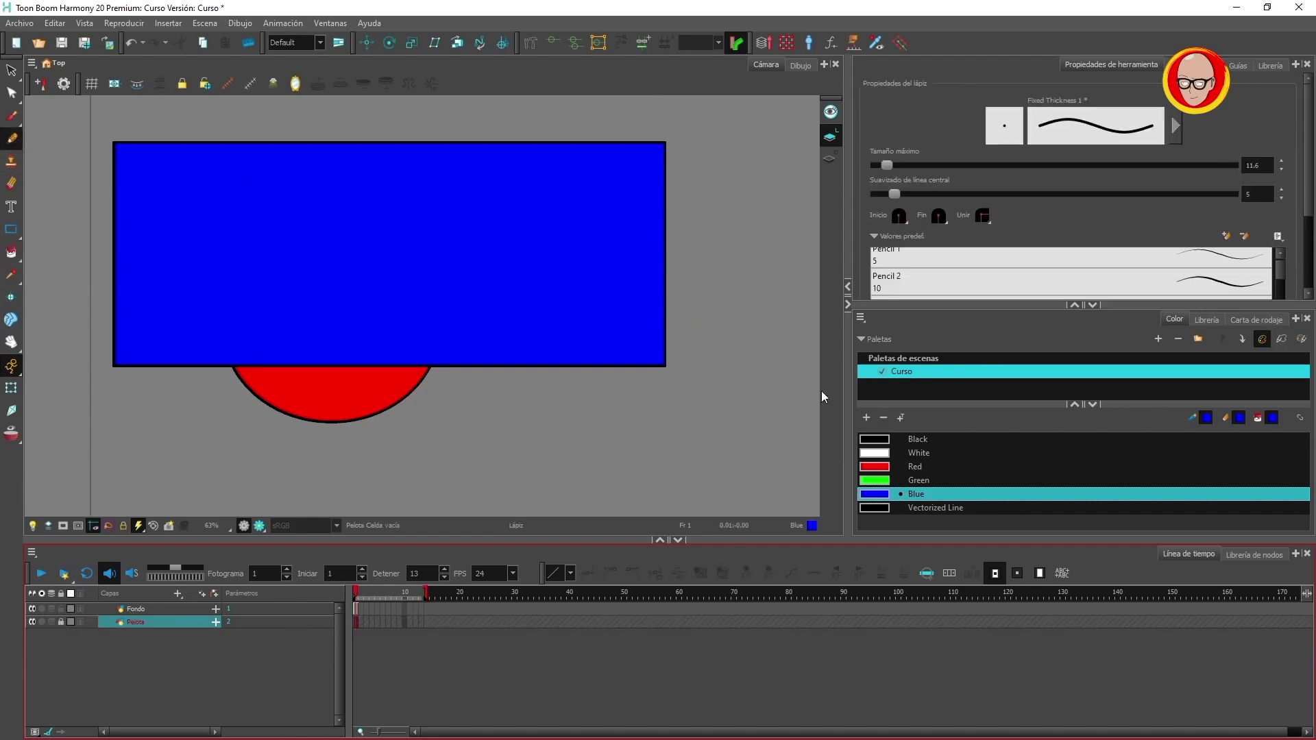
{"action": "left_click", "coordinate": [879, 466]}
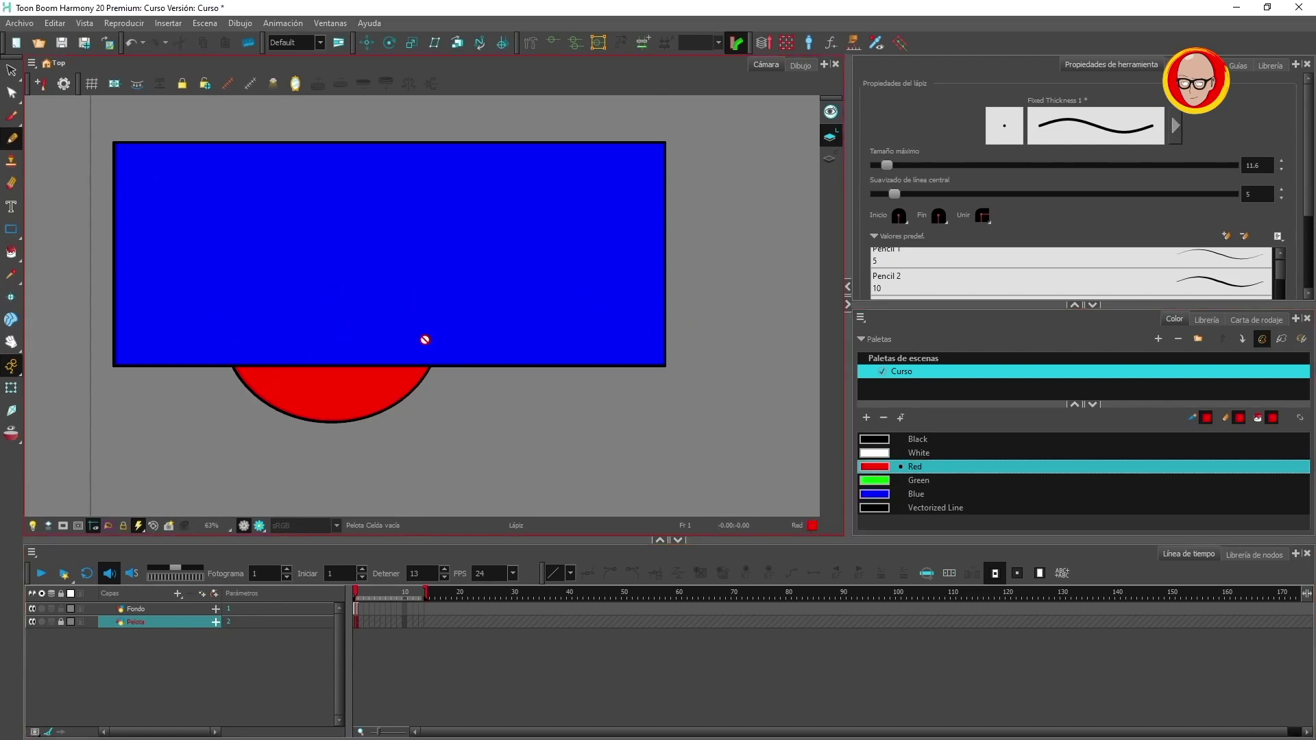
{"action": "left_click", "coordinate": [61, 621]}
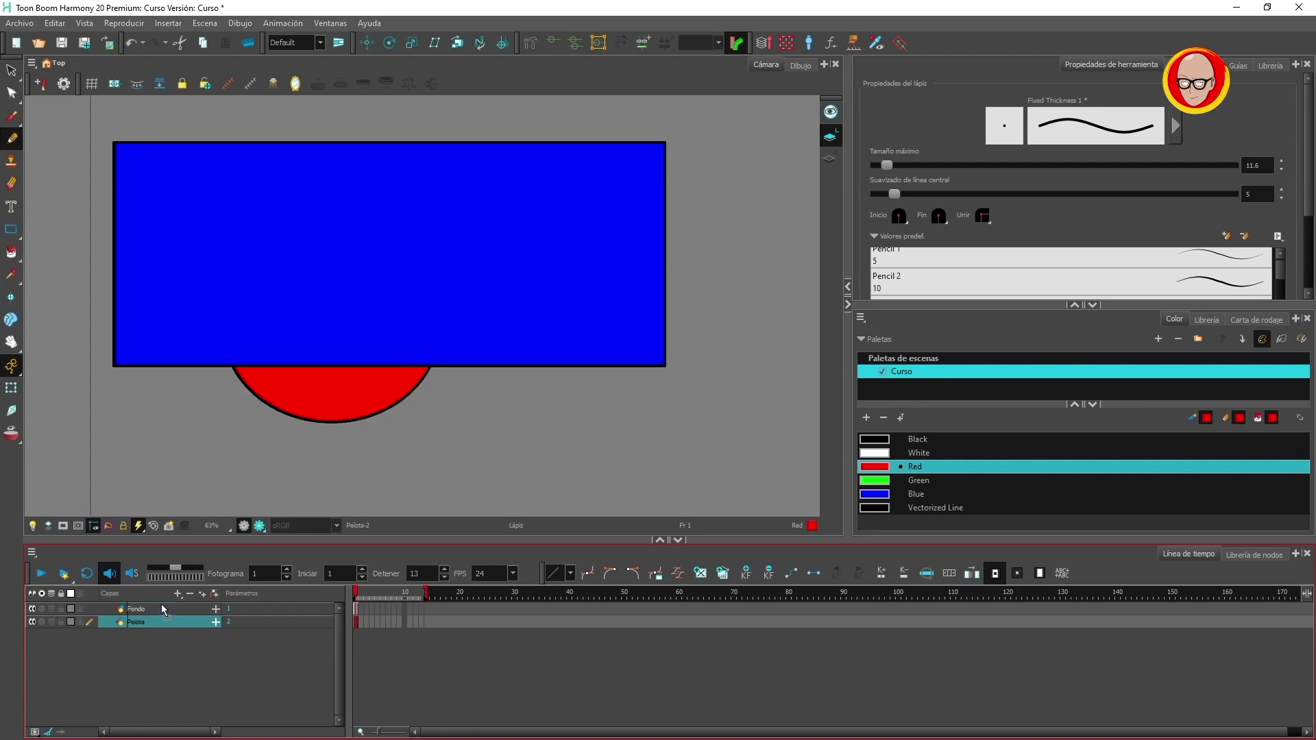
Move the Pelota layer above the Fondo layer so the ball is drawn in front of the blue rectangle.
{"action": "left_click_drag", "start_coordinate": [160, 606], "coordinate": [160, 605]}
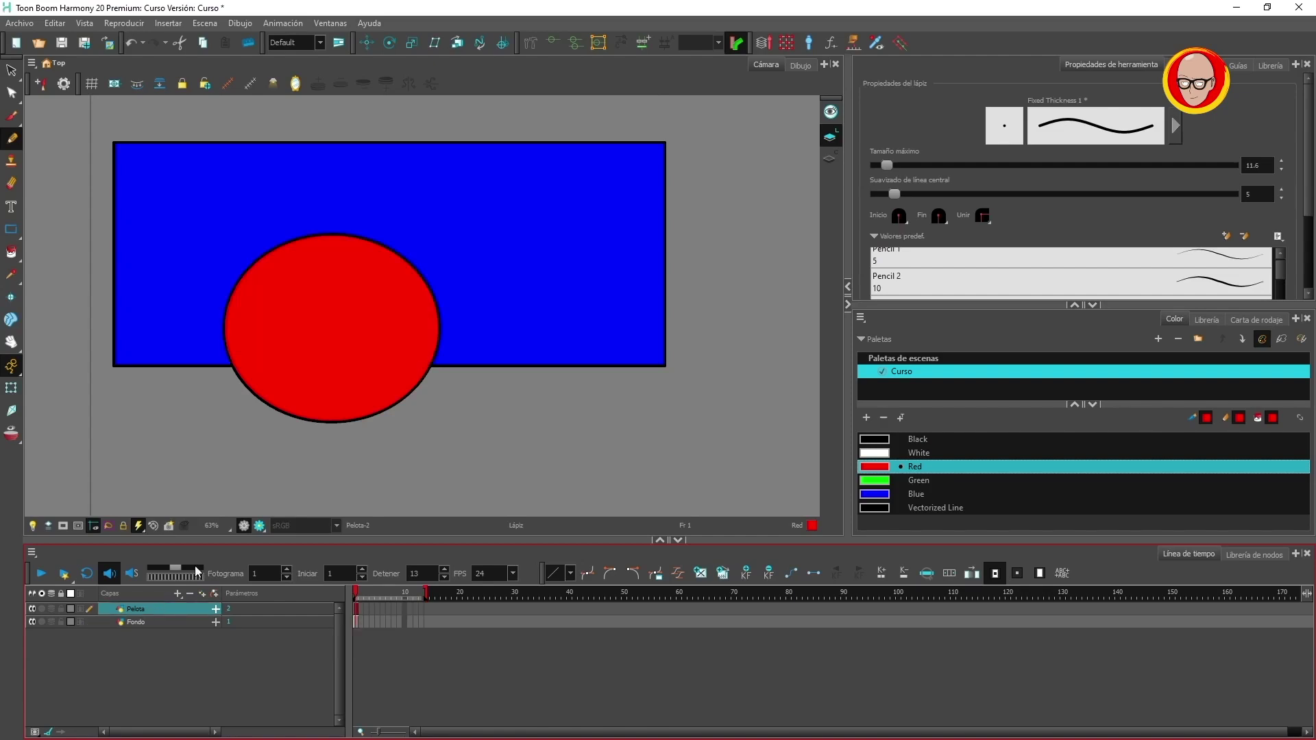
{"action": "left_click", "coordinate": [152, 645]}
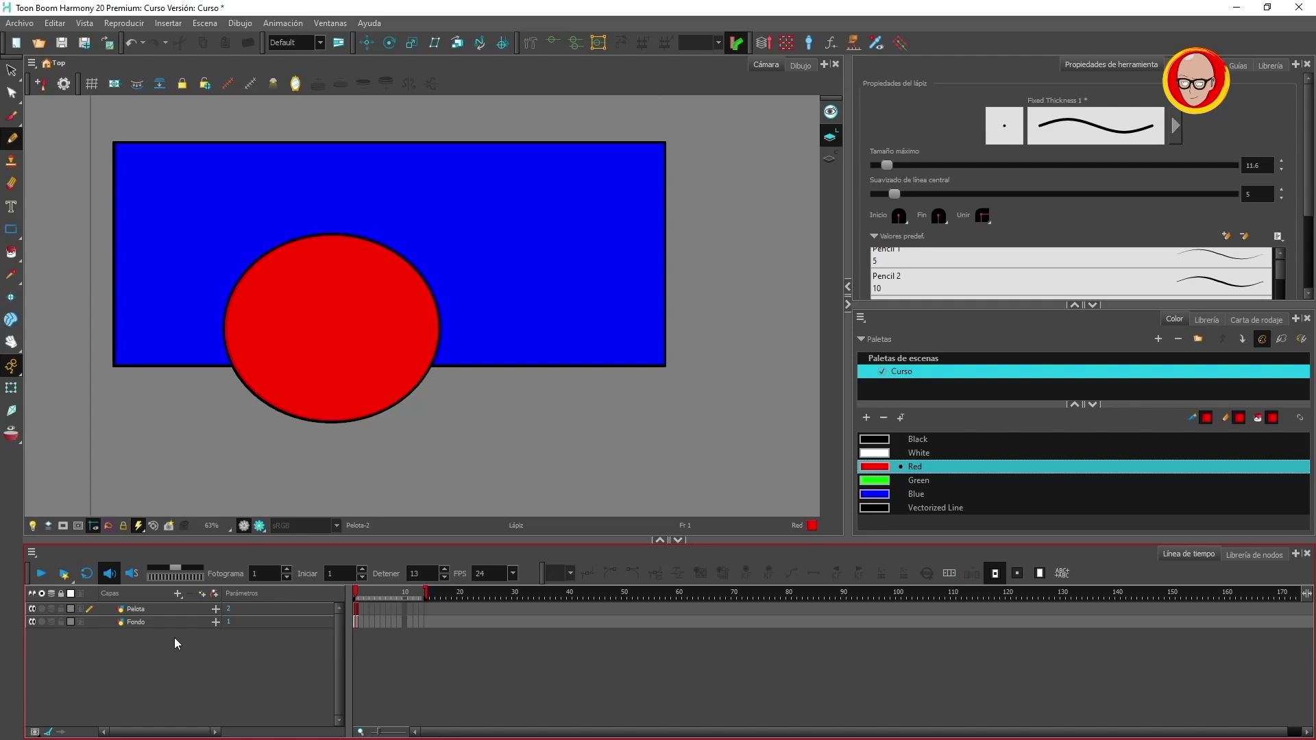
Group the Pelota and Fondo layers, expanding the group to view its contents, and ungroup them again.
{"action": "left_click", "coordinate": [154, 609]}
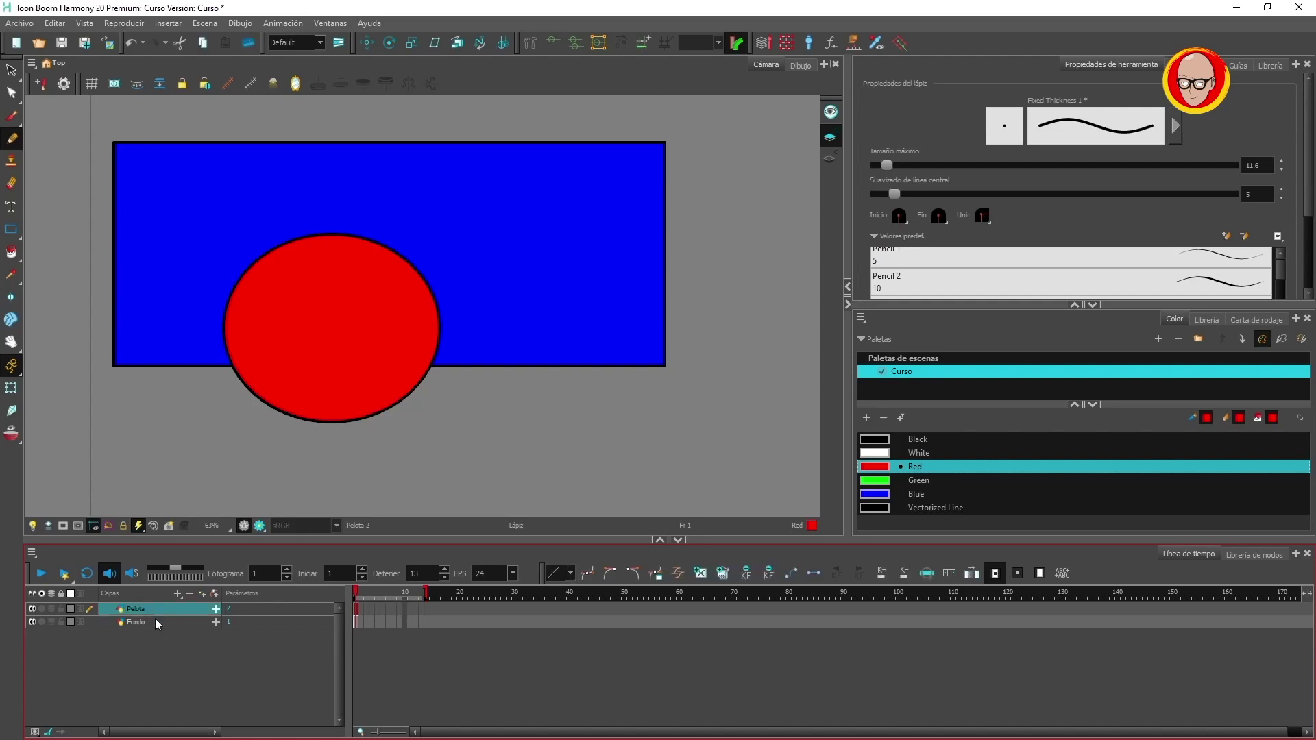
{"action": "left_click", "coordinate": [155, 622], "text": "shift"}
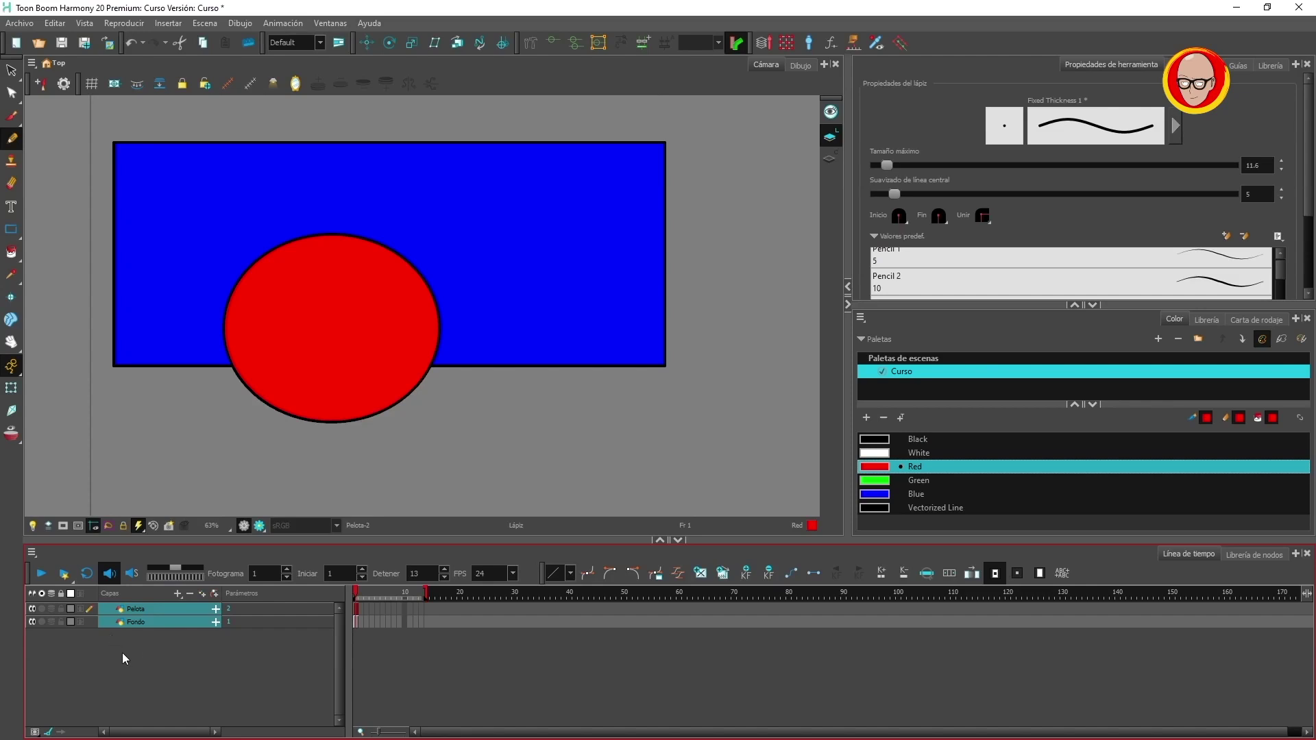
{"action": "key", "text": "ctrl+g"}
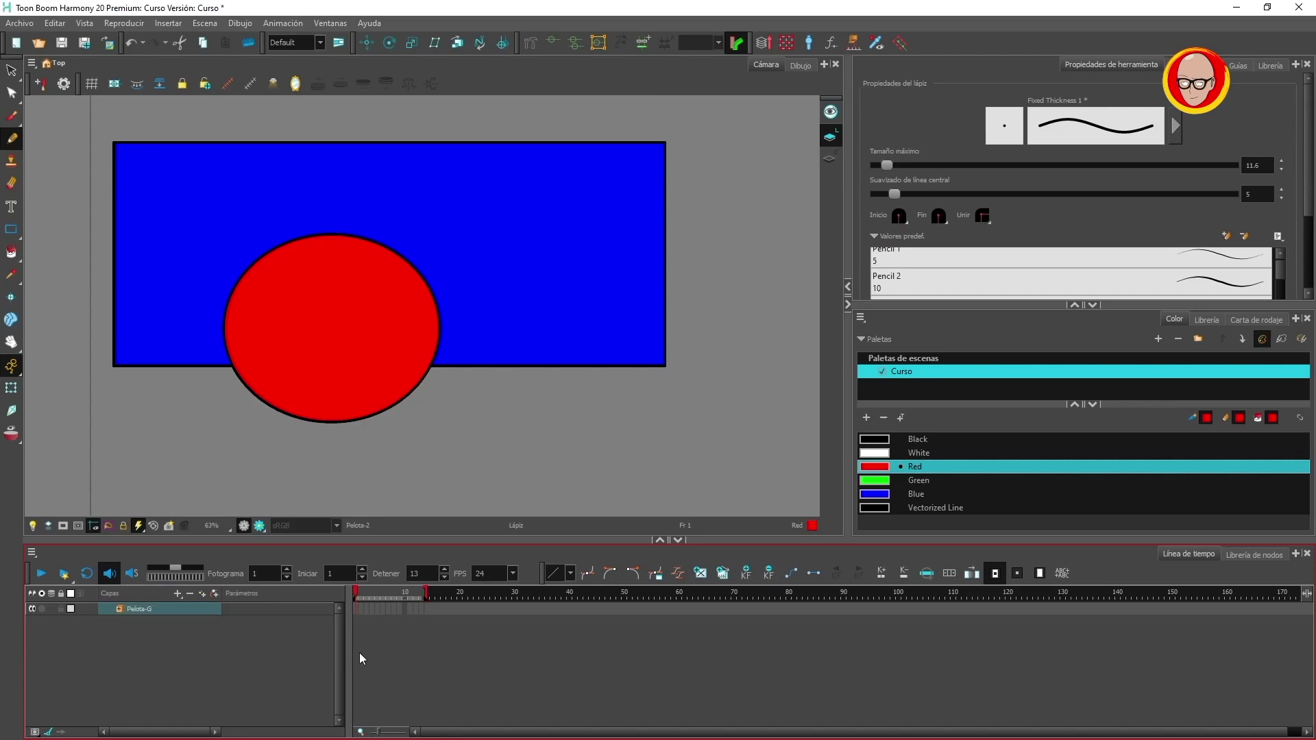
{"action": "left_click", "coordinate": [292, 648]}
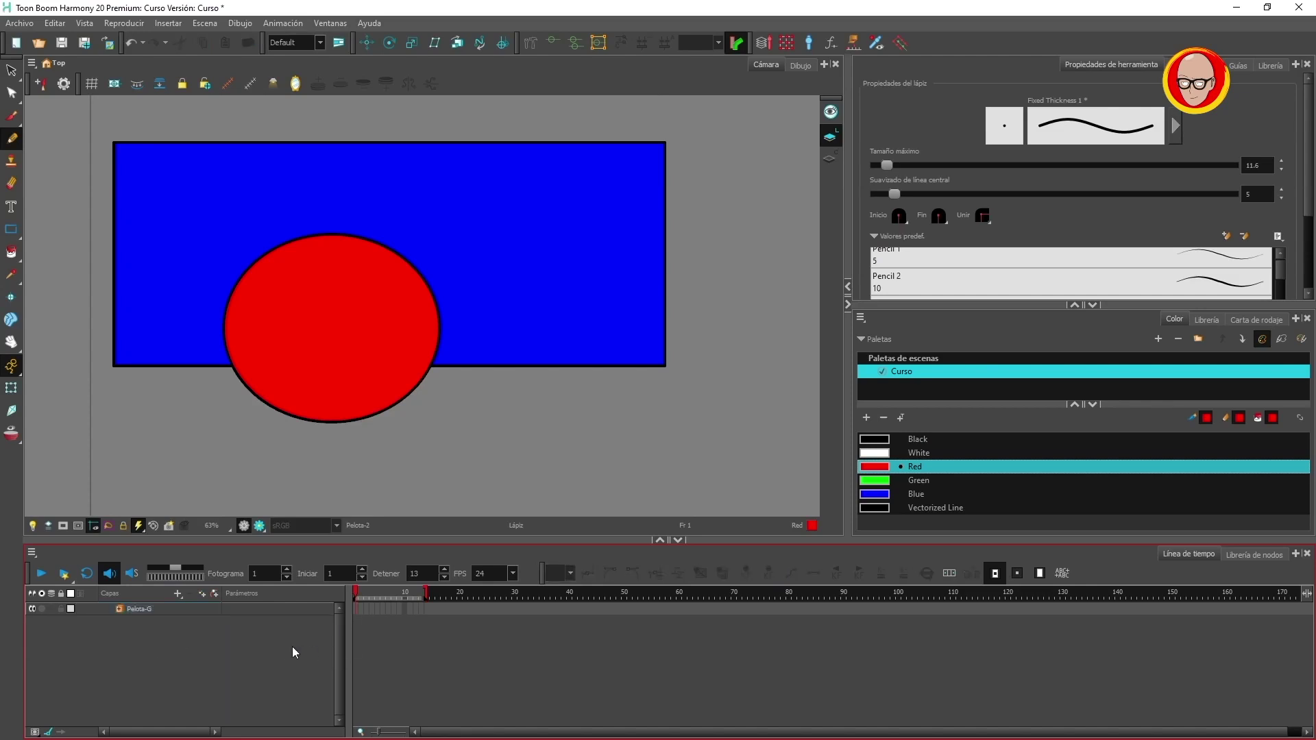
{"action": "left_click", "coordinate": [120, 609]}
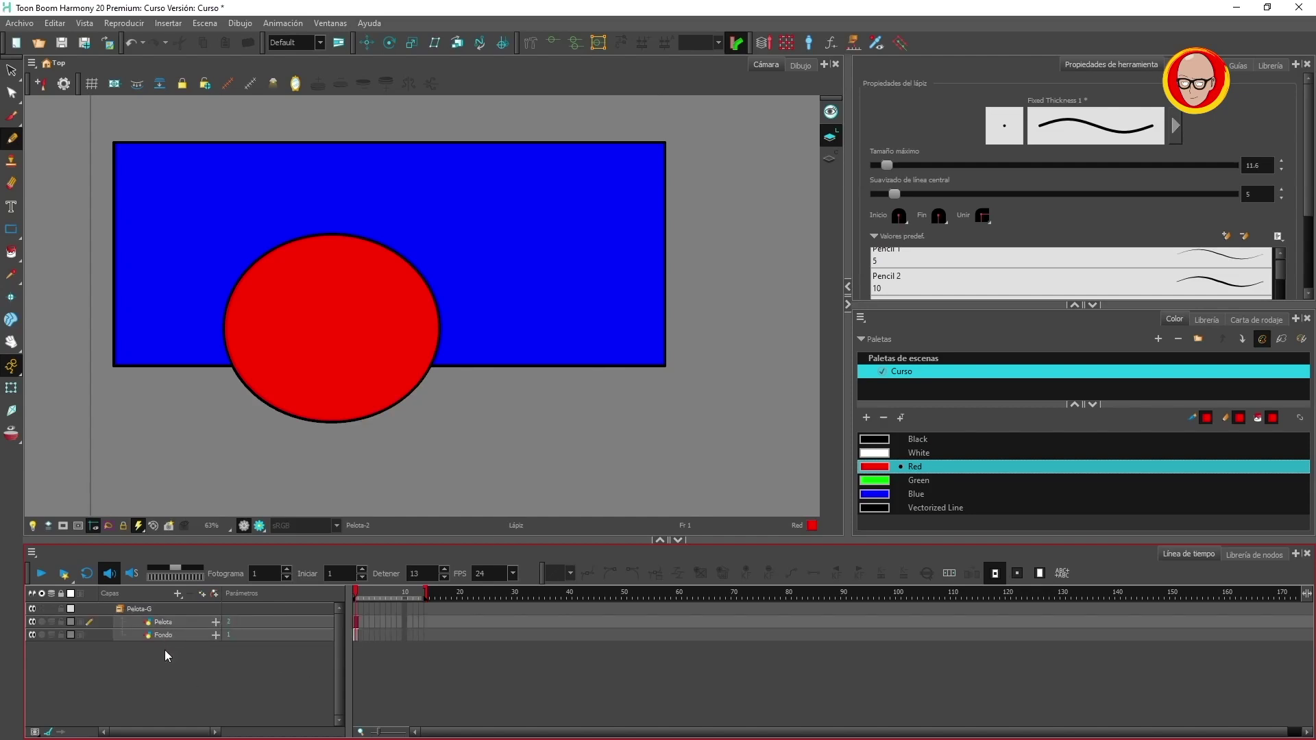
{"action": "key", "text": "ctrl+a"}
{"action": "key", "text": "ctrl+shift+g"}
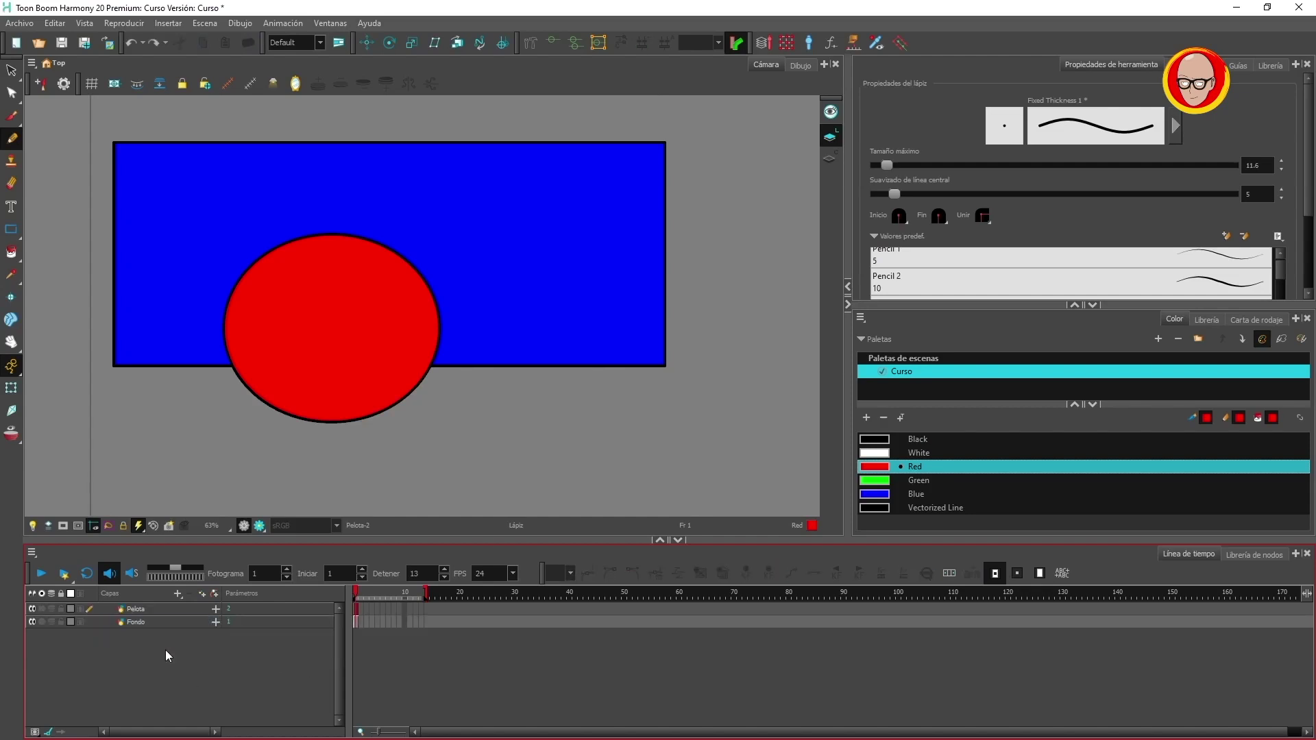